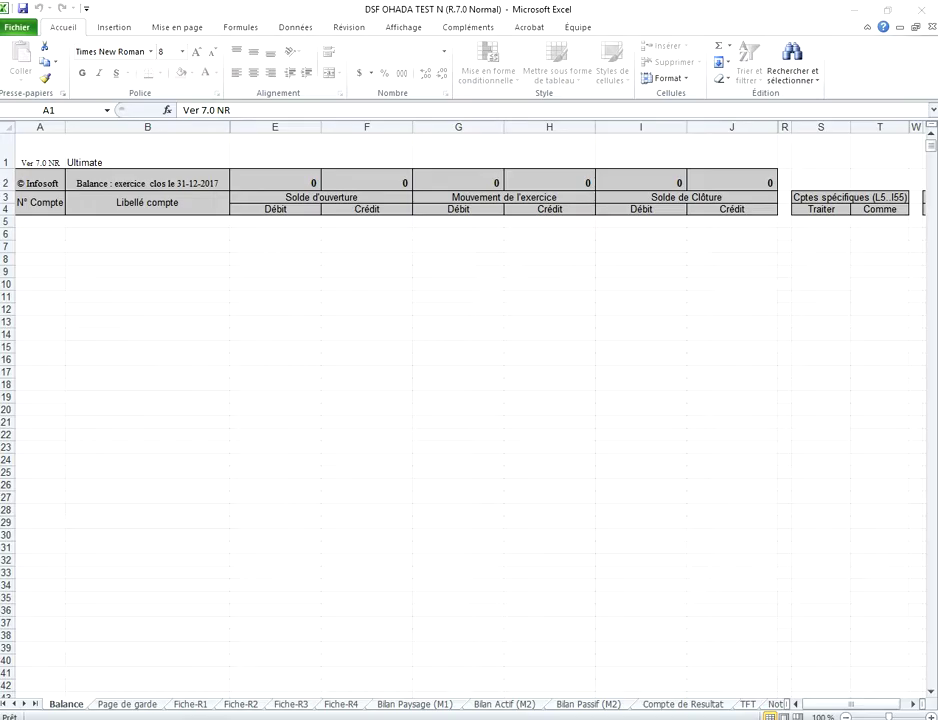
Switch to the browser to view the SYSCOHADA "Guide d'application" PDF, and return to the Excel workbook.
key(alt+Tab)
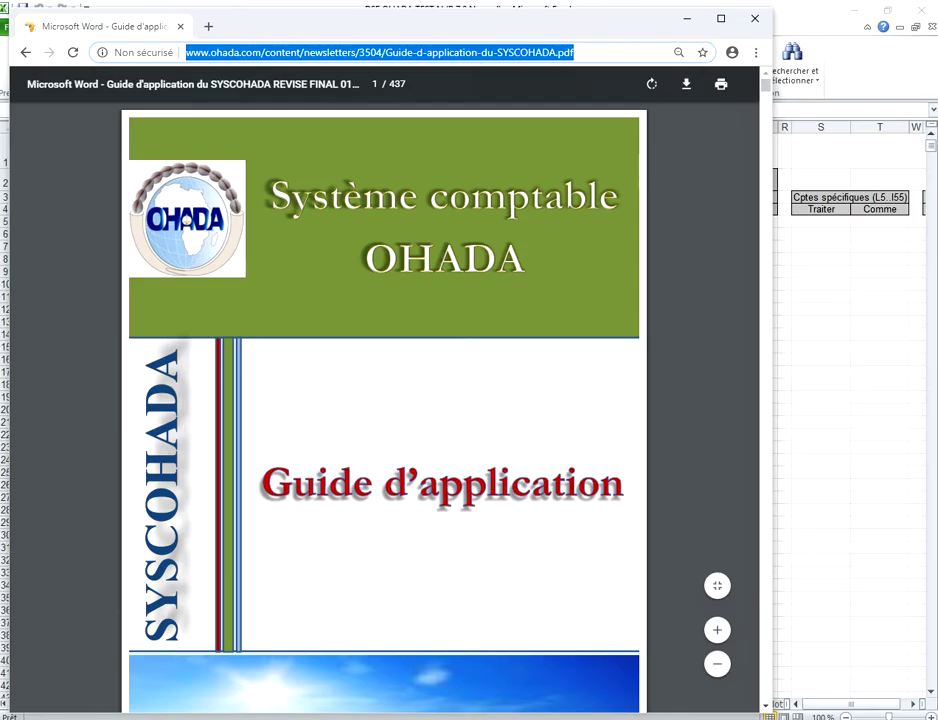
key(alt+Tab)
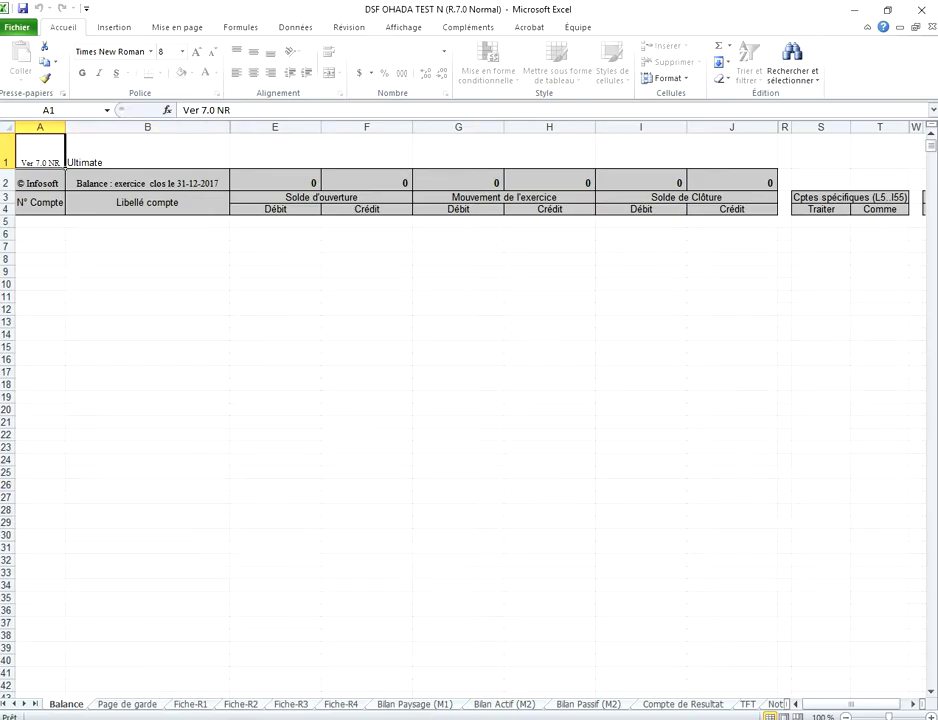
Look through the workbook's sheets from Page de garde through the financial statements to Note-37, and return to the Balance sheet.
key(ctrl+Page_Down)
key(ctrl+Page_Down)
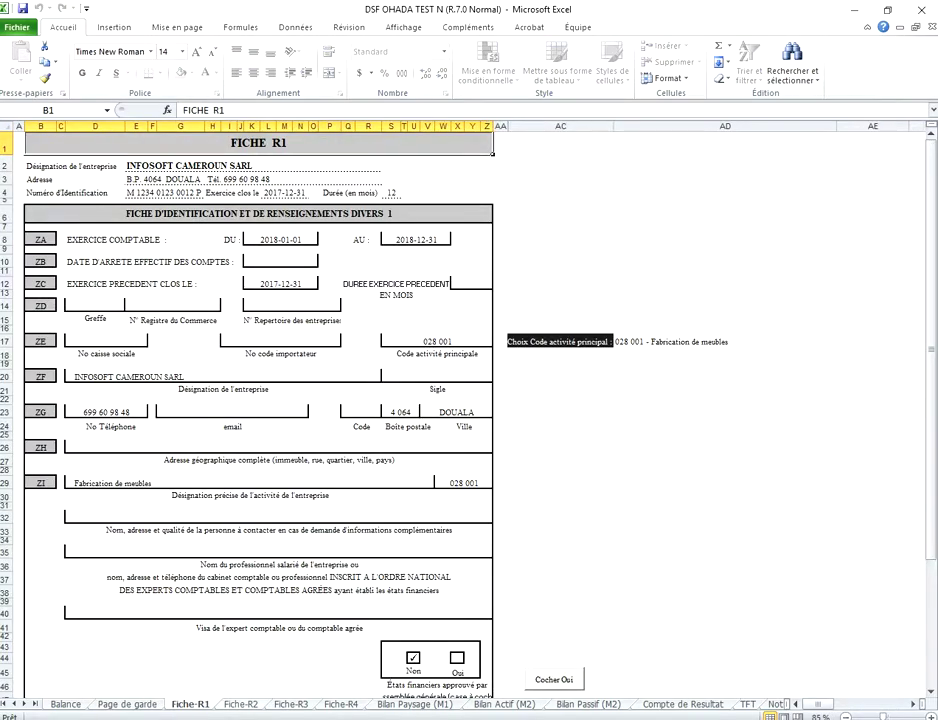
key(ctrl+Page_Down)
key(ctrl+Page_Down)
key(ctrl+Page_Down)
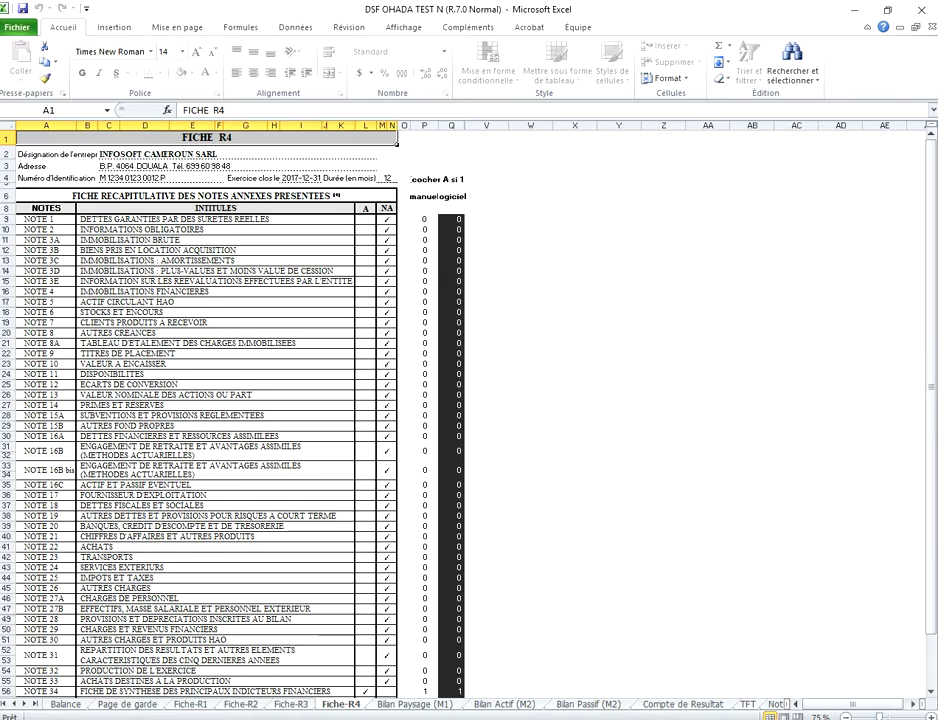
key(ctrl+Page_Down)
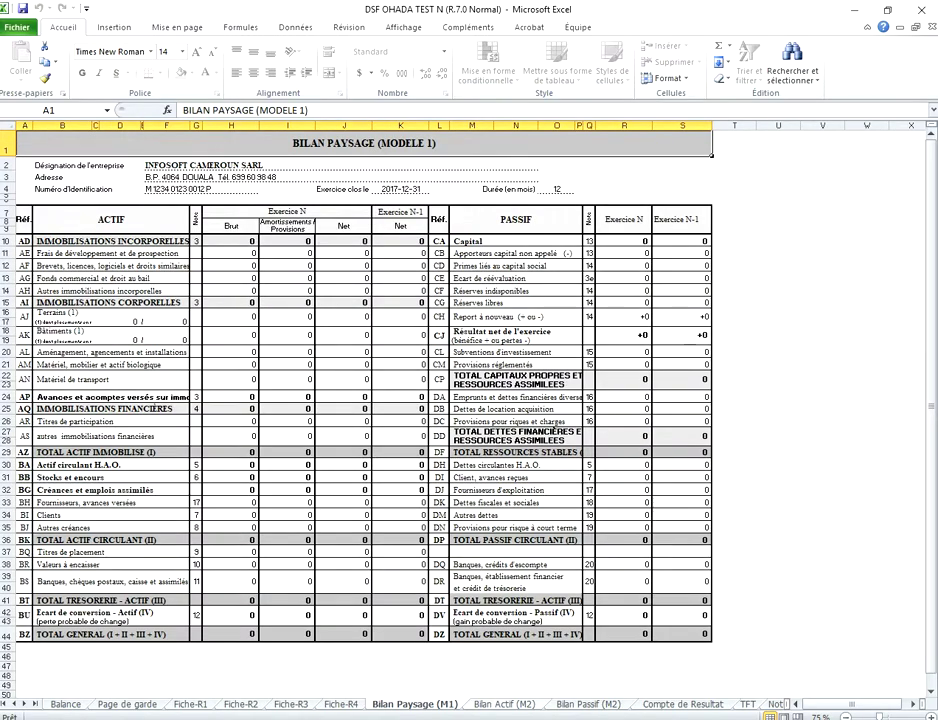
key(ctrl+Page_Down)
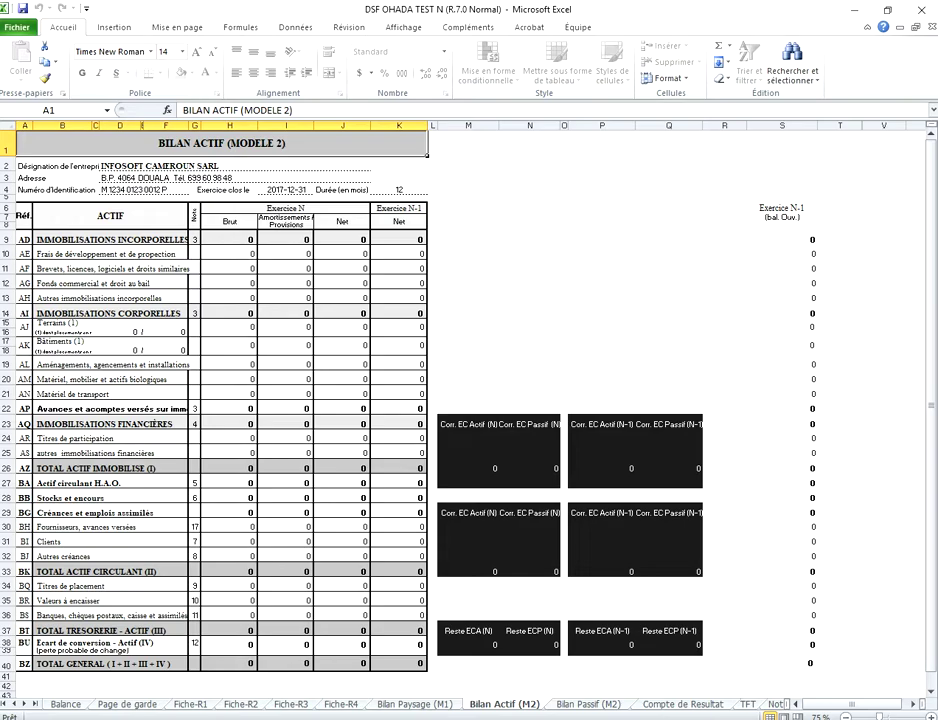
key(ctrl+Page_Down)
key(ctrl+Page_Down)
key(ctrl+Page_Down)
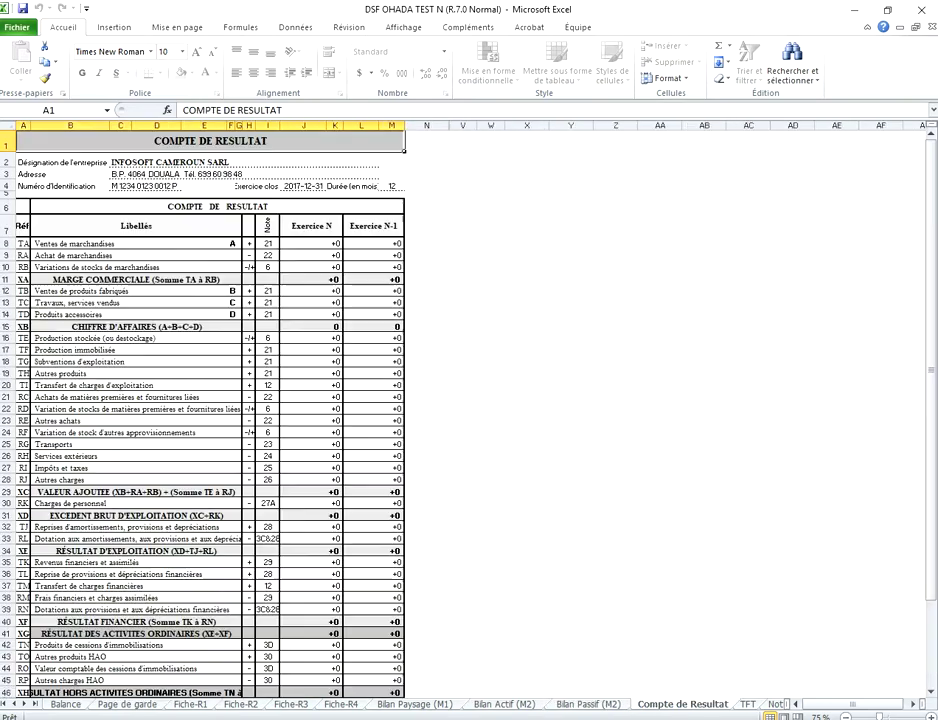
key(ctrl+Page_Down)
key(ctrl+Page_Down)
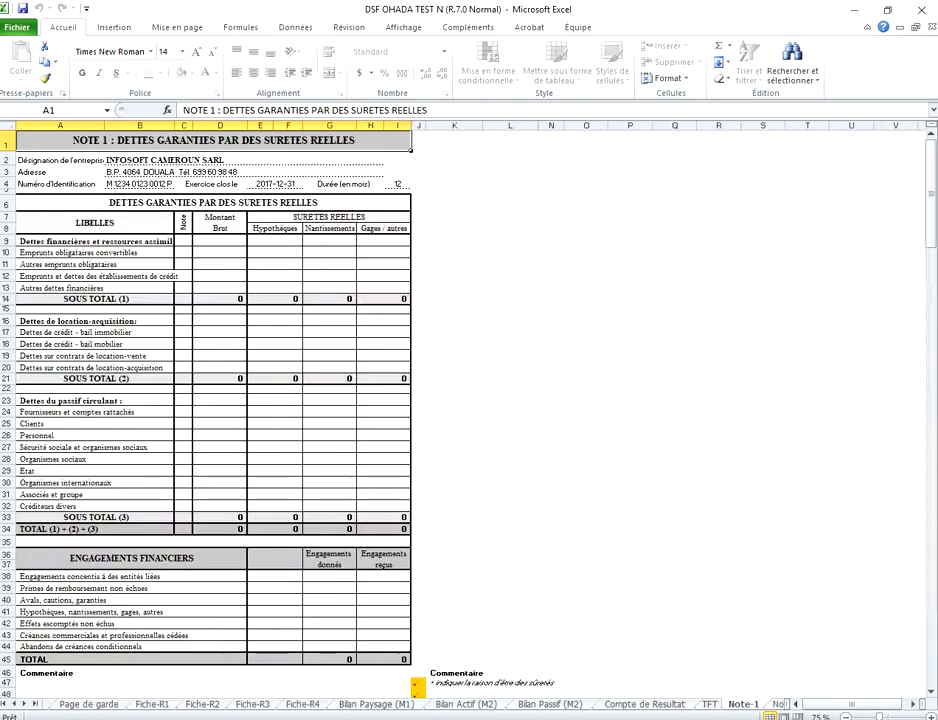
key(ctrl+Page_Down)
key(ctrl+Page_Down)
key(ctrl+Page_Down)
key(ctrl+Page_Down)
key(ctrl+Page_Down)
key(ctrl+Page_Down)
key(ctrl+Page_Down)
key(ctrl+Page_Down)
key(ctrl+Page_Down)
key(ctrl+Page_Down)
key(ctrl+Page_Down)
key(ctrl+Page_Down)
key(ctrl+Page_Down)
key(ctrl+Page_Down)
key(ctrl+Page_Down)
key(ctrl+Page_Down)
key(ctrl+Page_Down)
key(ctrl+Page_Down)
key(ctrl+Page_Down)
key(ctrl+Page_Down)
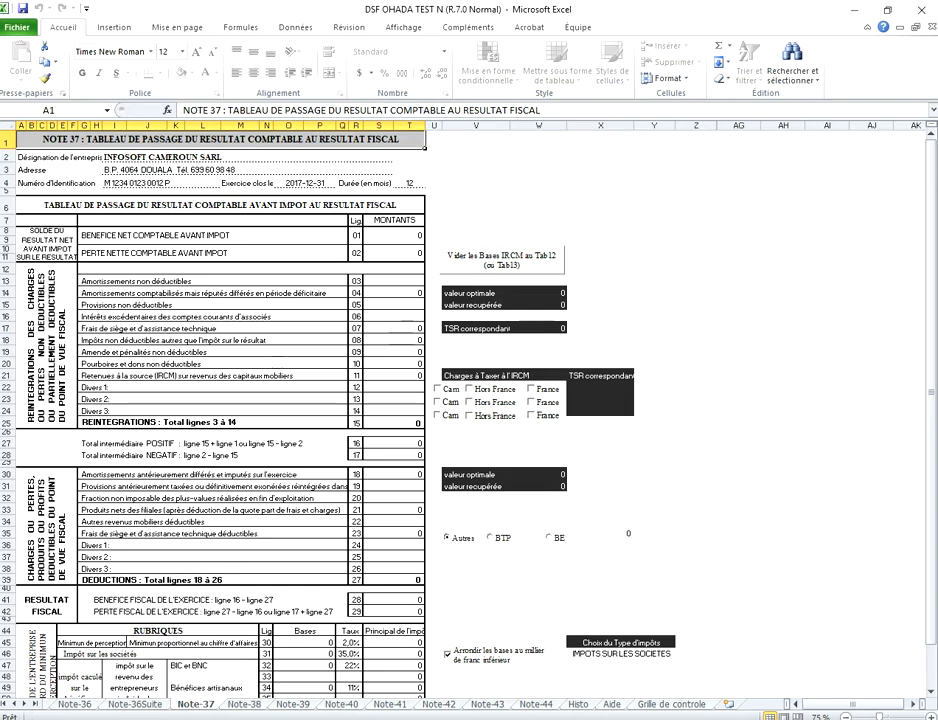
click(4, 704)
click(66, 704)
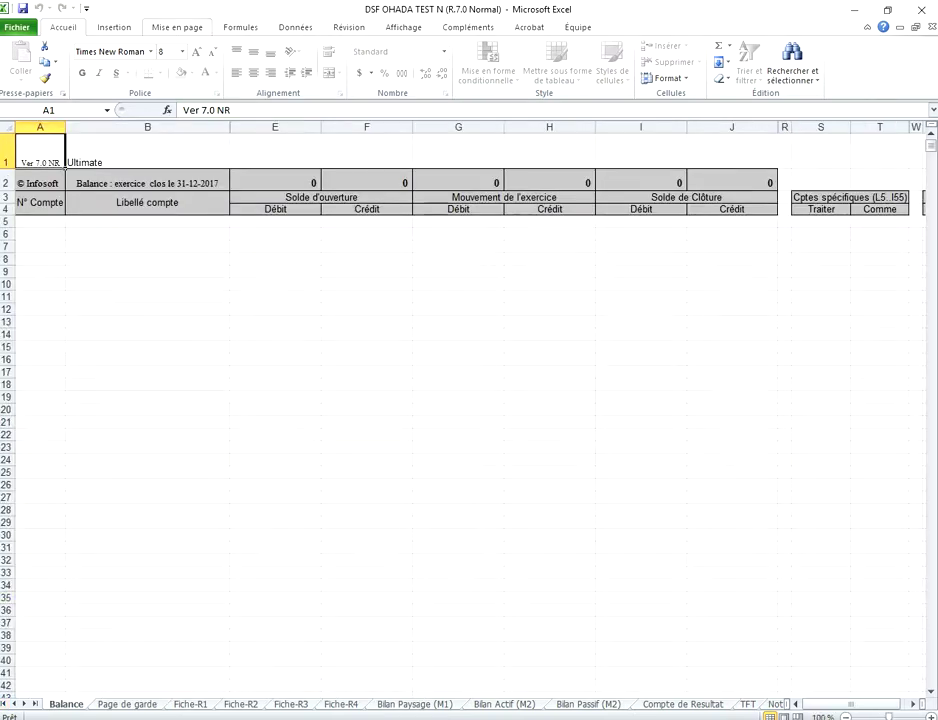
Import the trial balance from the file "Balance Originale Guide Officiel N" in the Bal N folder into the Balance sheet.
click(468, 27)
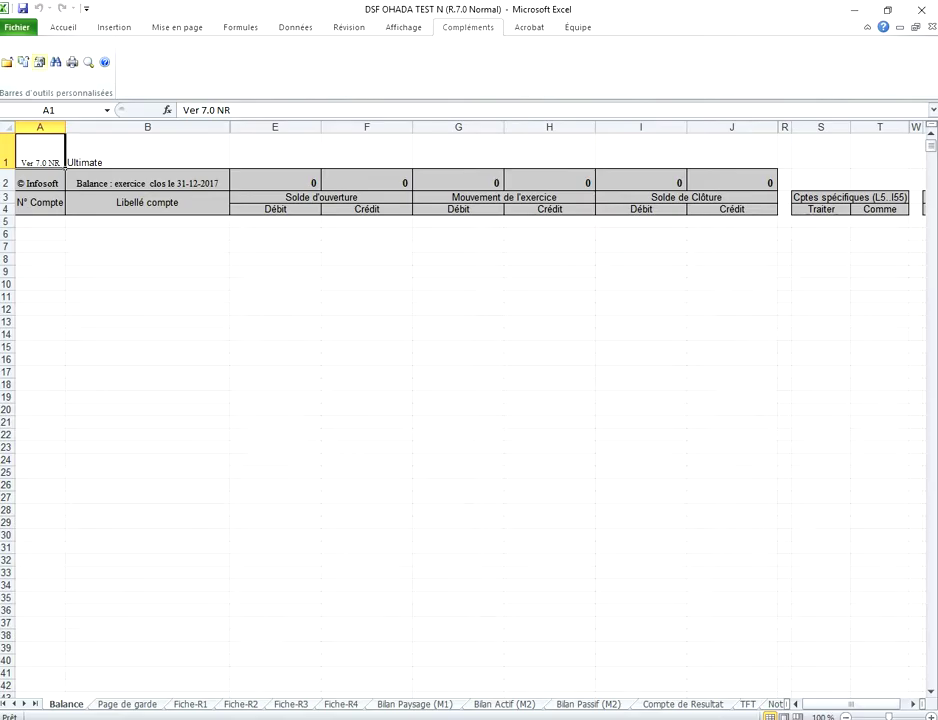
click(39, 62)
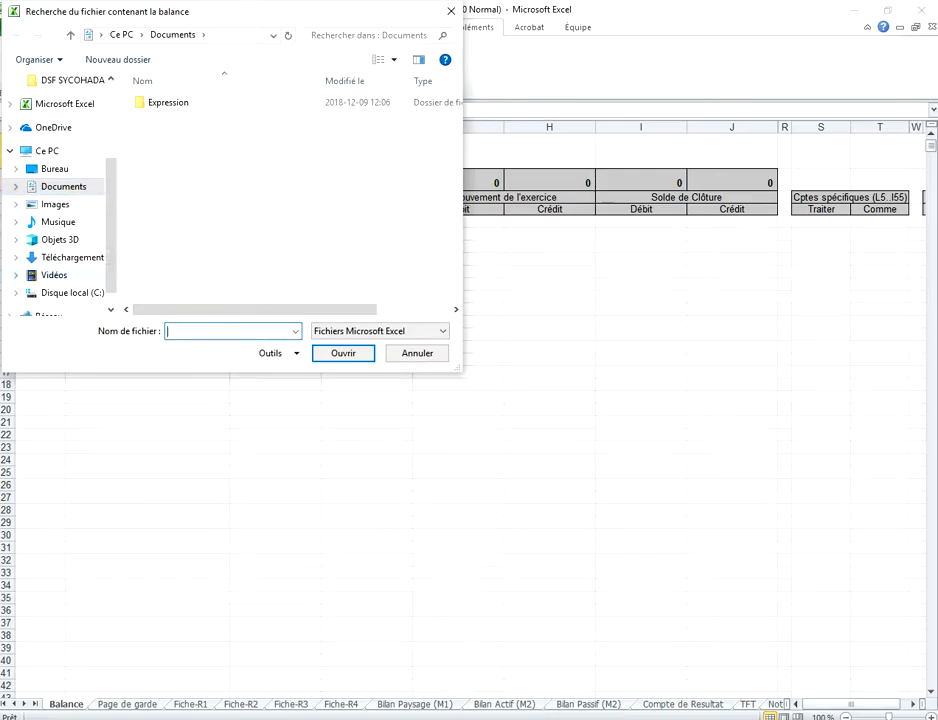
scroll(58, 190, up, 3)
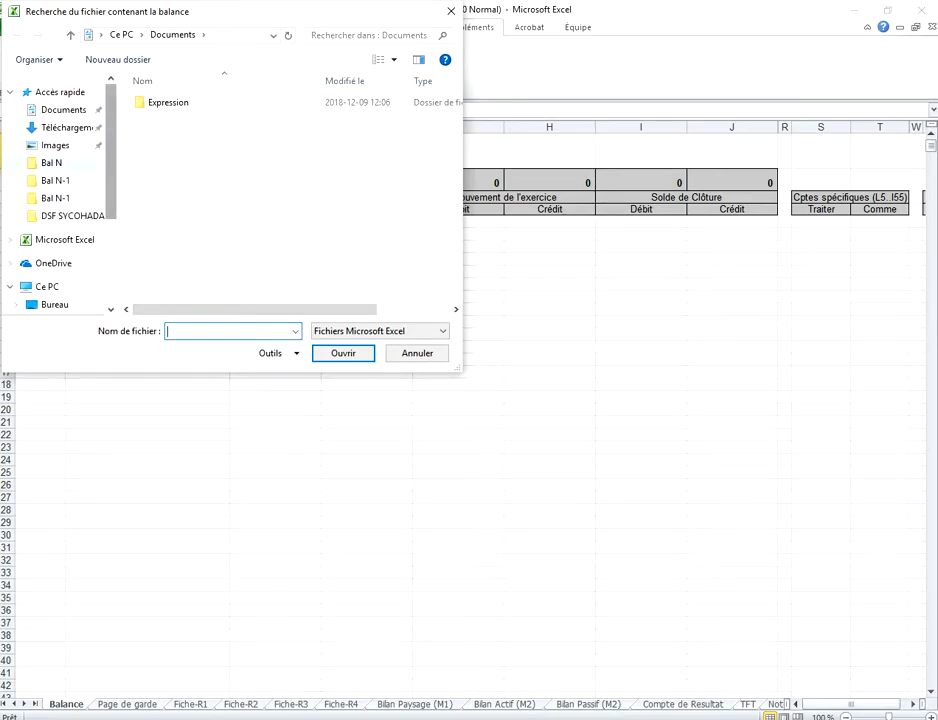
click(52, 163)
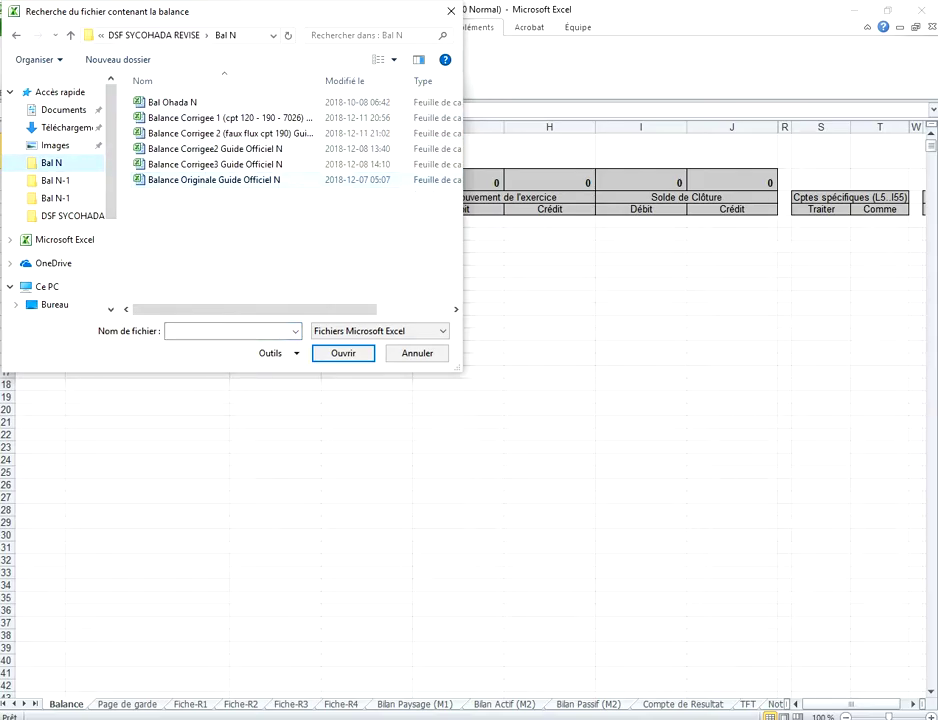
double_click(214, 179)
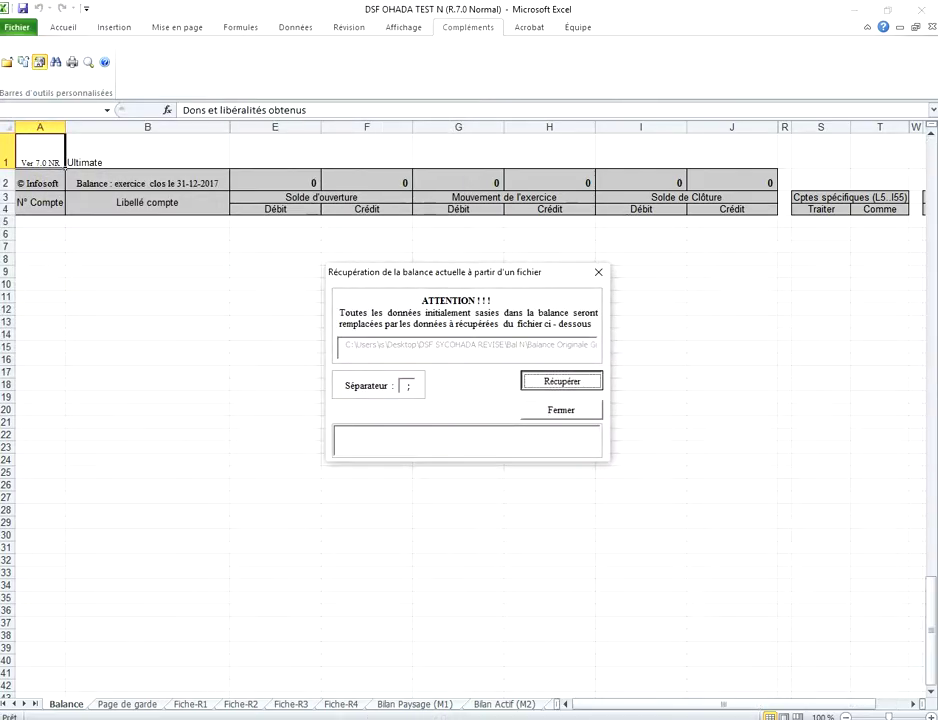
click(561, 381)
click(561, 410)
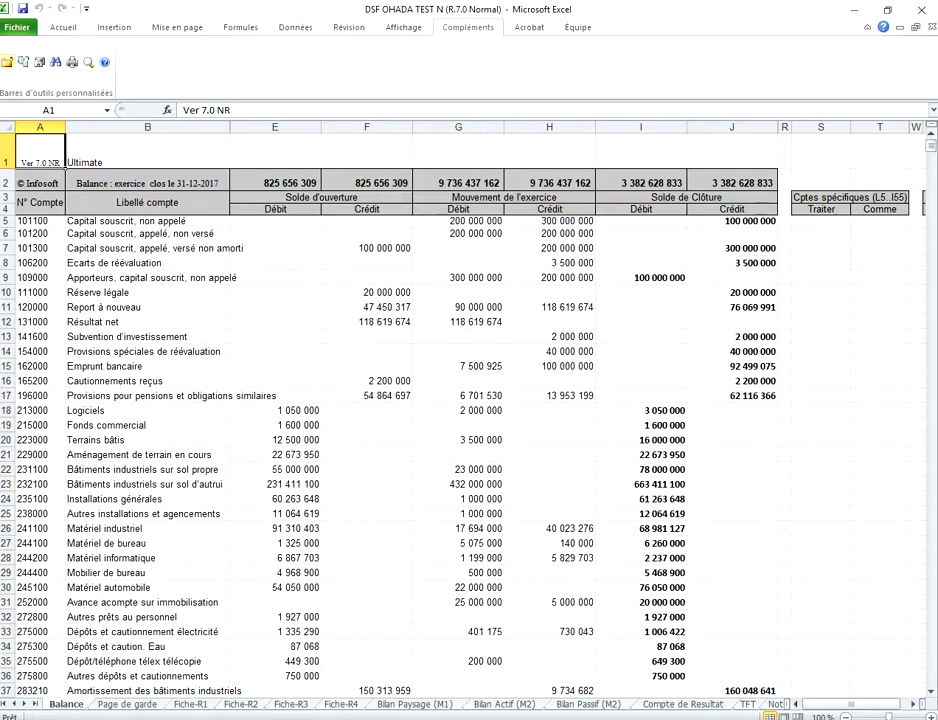
Transfer the balance to the DSF tables with the transfer history file generated, and review the list of accounts not transferred.
click(7, 62)
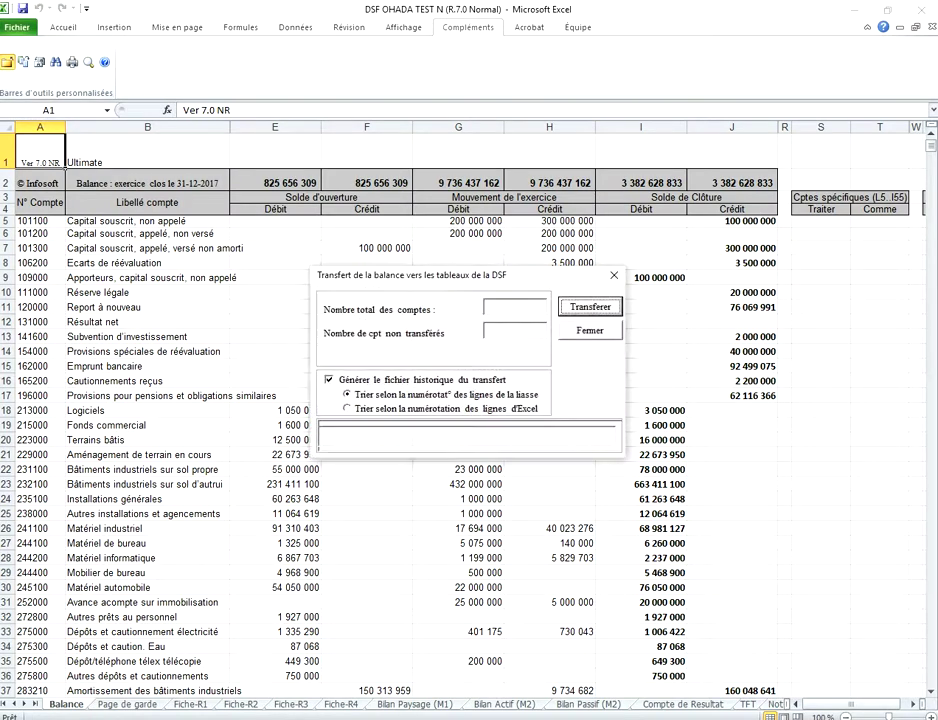
key(Return)
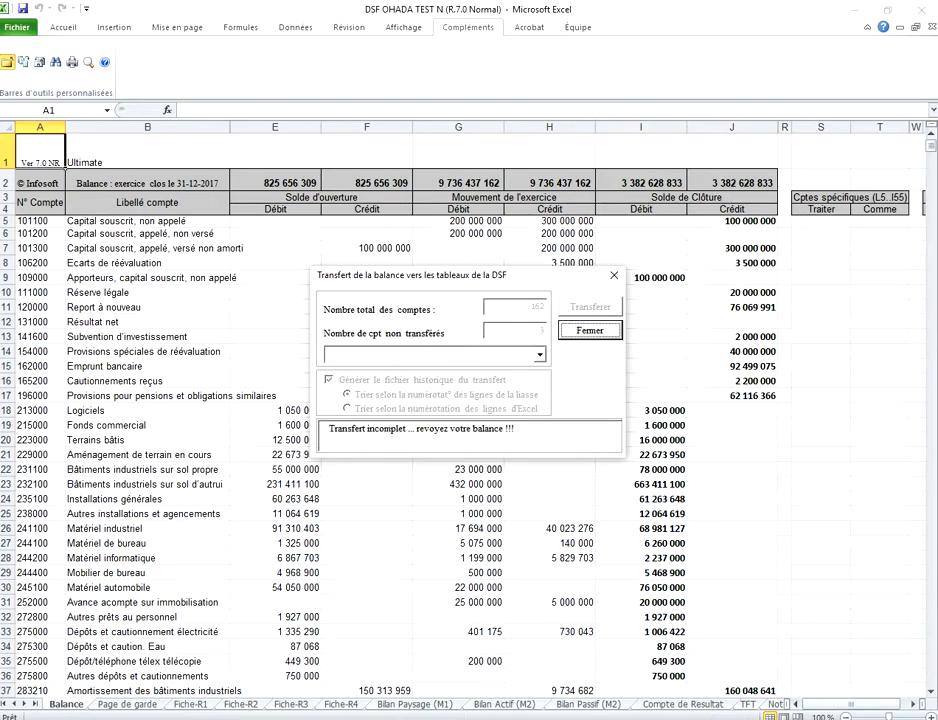
click(540, 354)
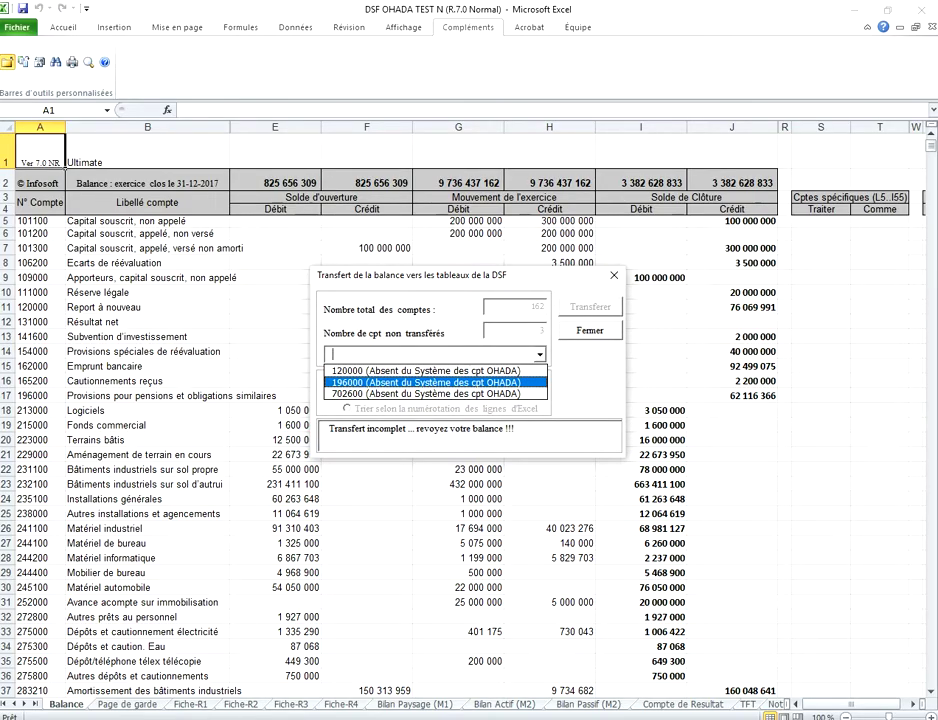
key(Down)
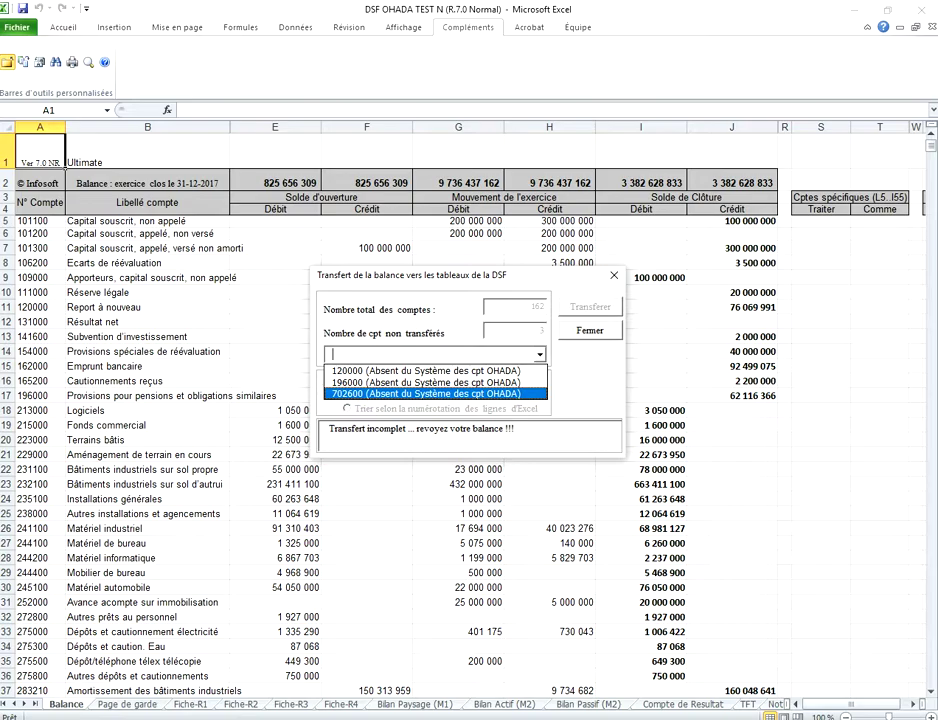
click(590, 330)
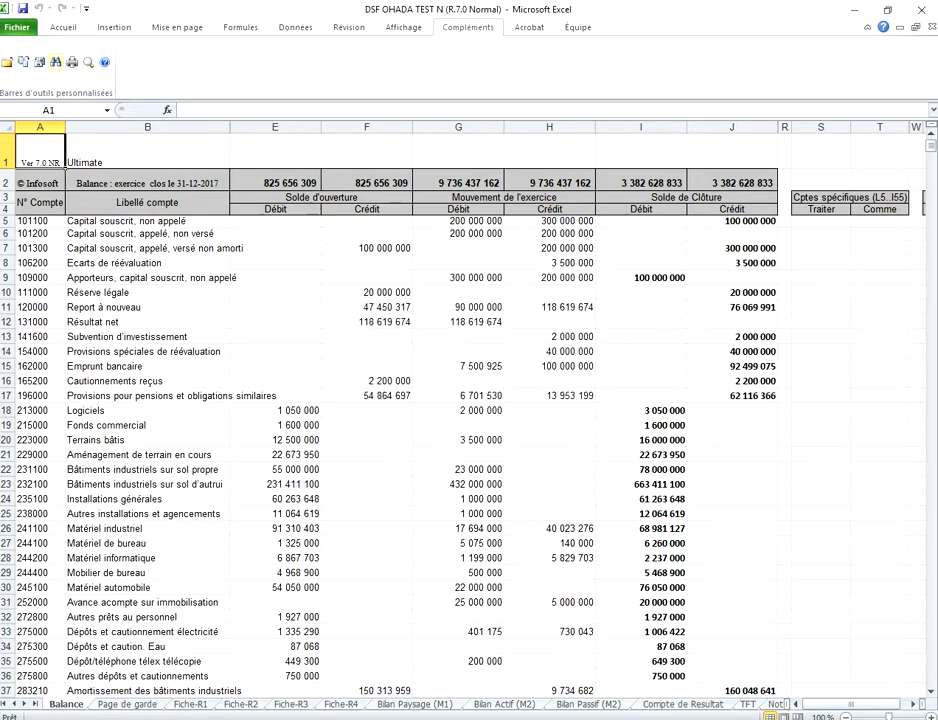
Import the balance from "Balance Corrigee 1 (cpt 120 - 190 - 7026) Guide Officiel N" and transfer it to the DSF tables.
click(225, 117)
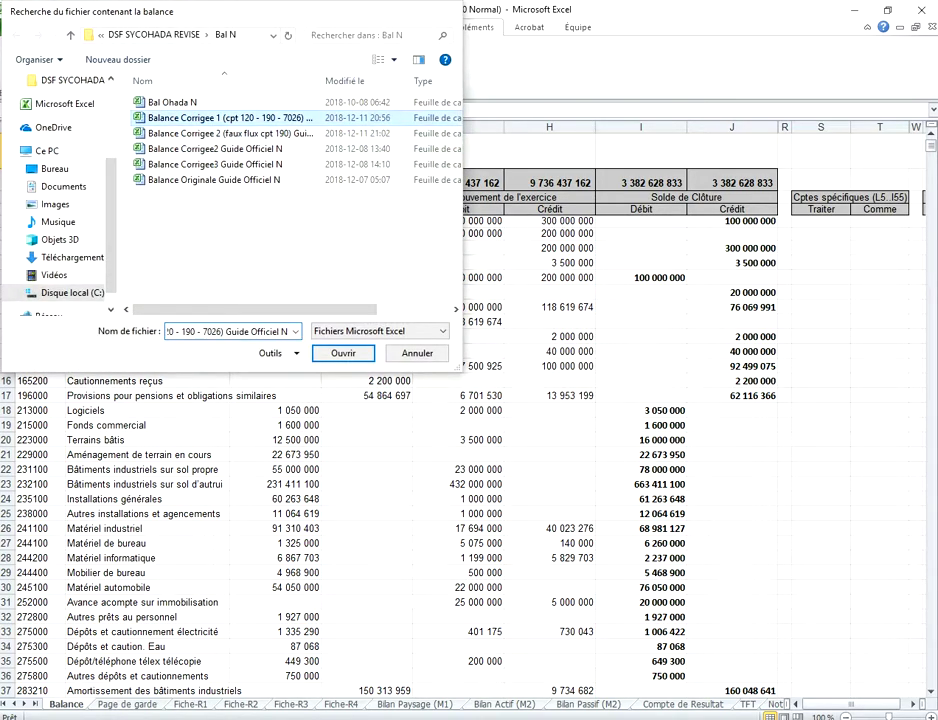
click(343, 353)
click(561, 381)
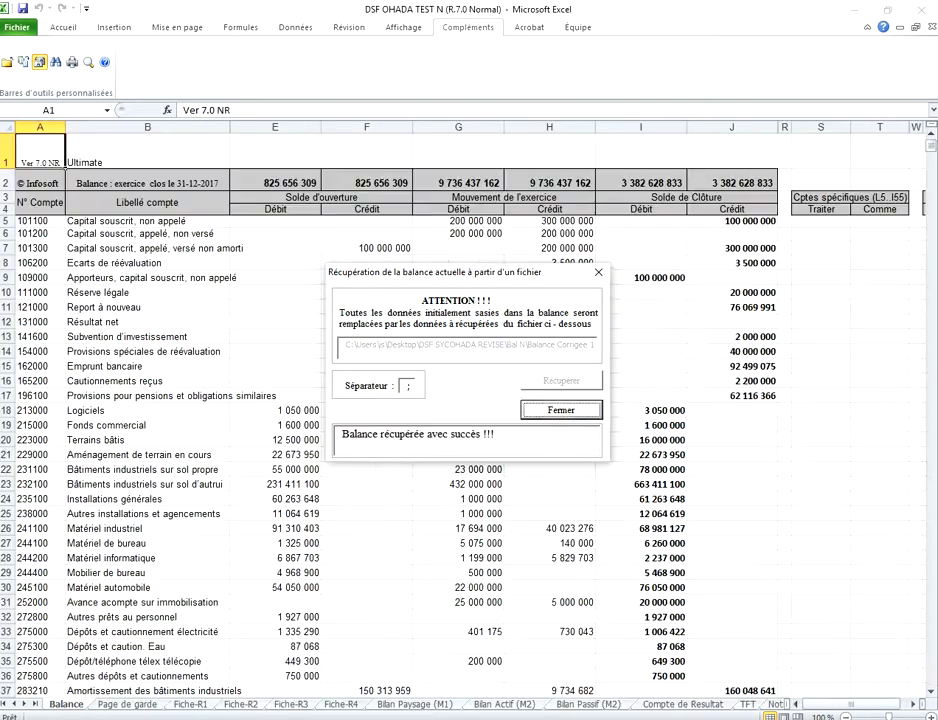
click(561, 410)
click(6, 62)
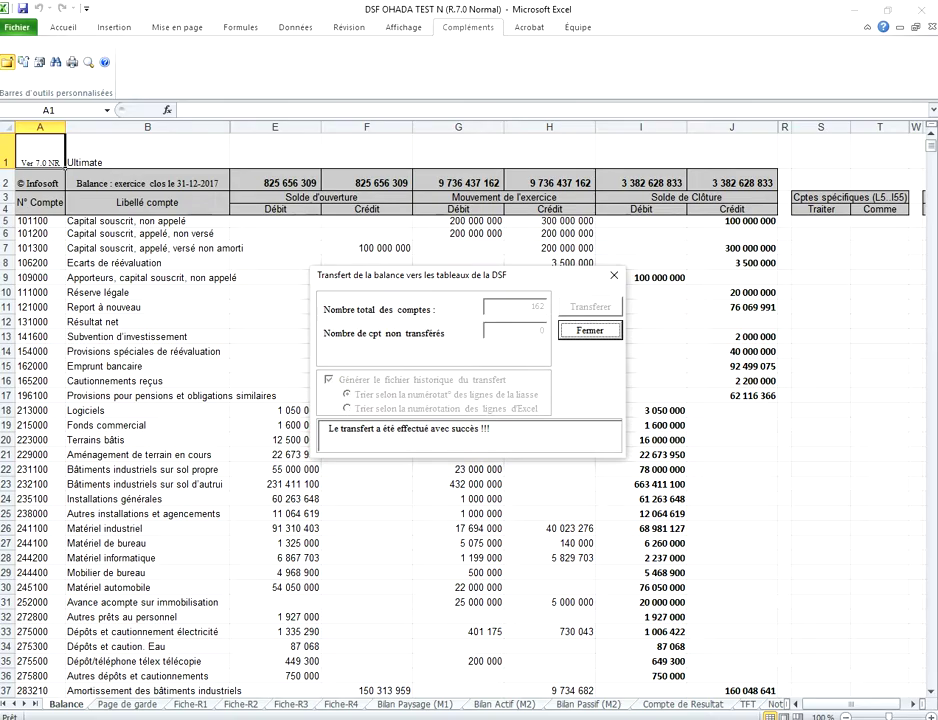
key(Return)
Review the filled statements from Bilan Paysage (M1) through Bilan Passif, Compte de Resultat and TFT to Note-1.
click(415, 704)
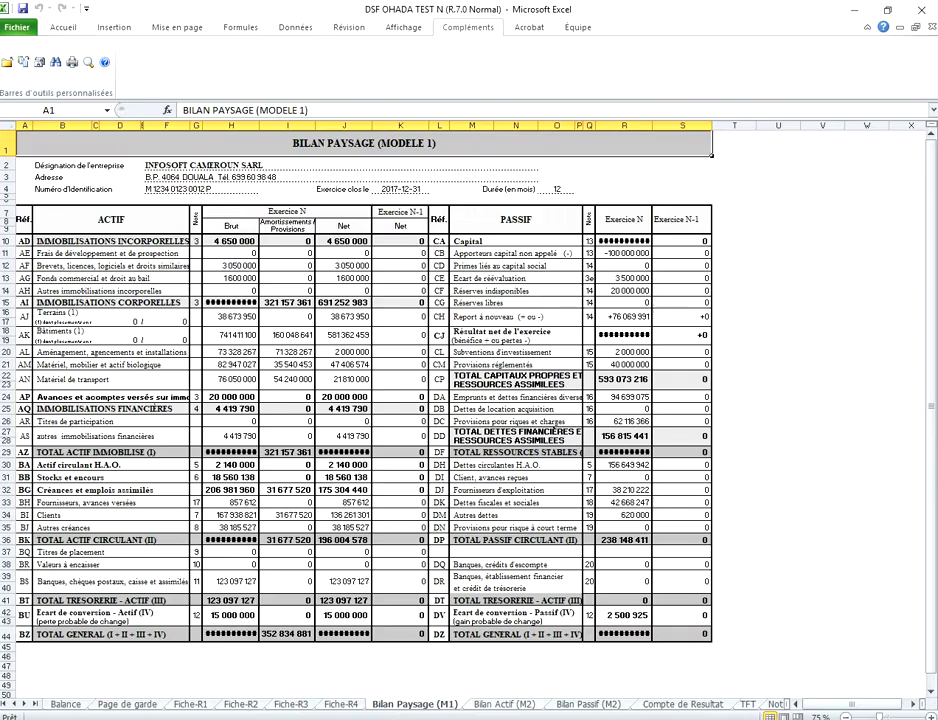
key(ctrl+Page_Down)
key(ctrl+Page_Down)
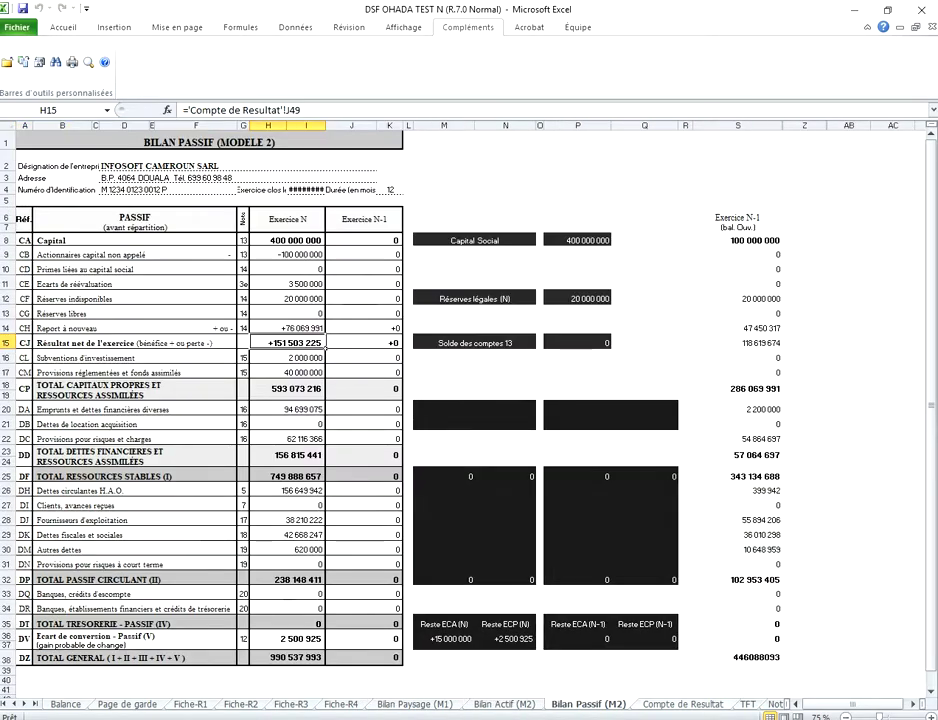
key(ctrl+Page_Down)
key(ctrl+Page_Down)
key(ctrl+Page_Down)
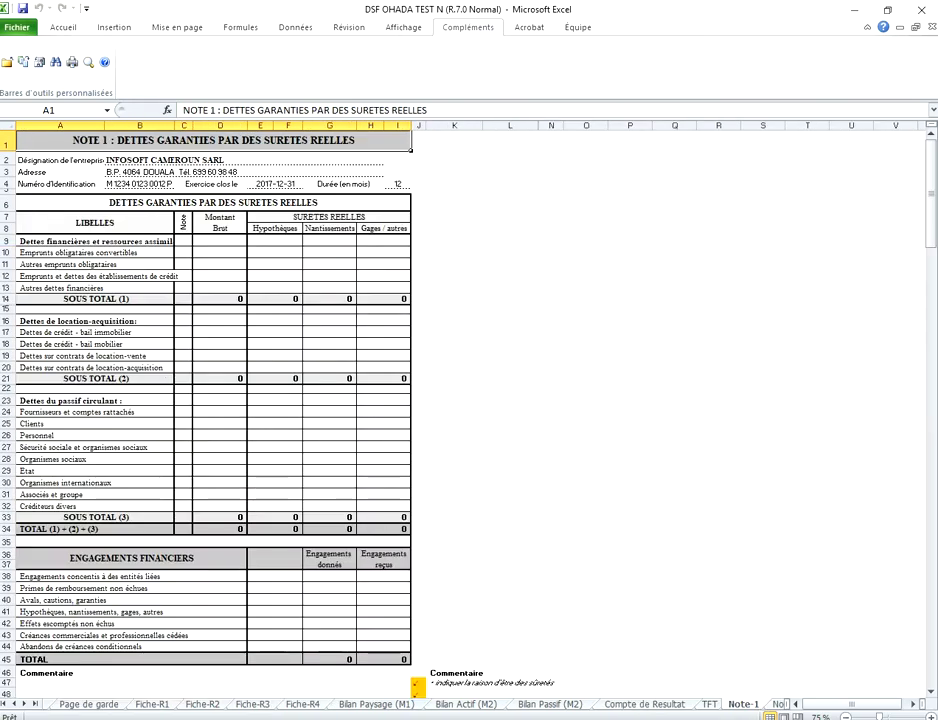
Examine the consistency checks on the Grille de controle sheet, and return to the Balance sheet.
click(37, 704)
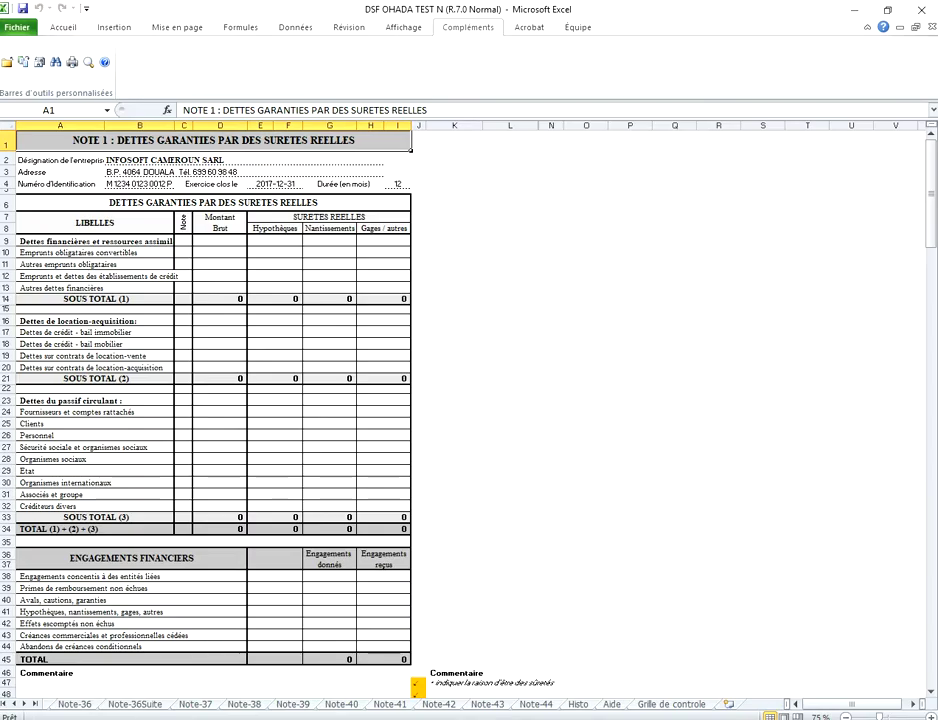
click(674, 704)
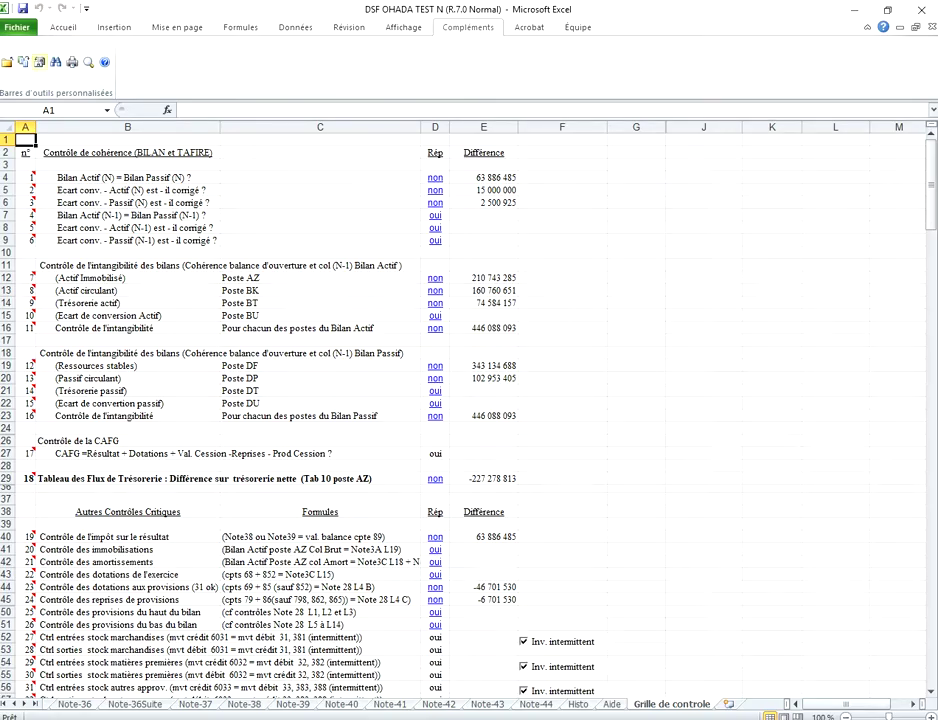
click(8, 704)
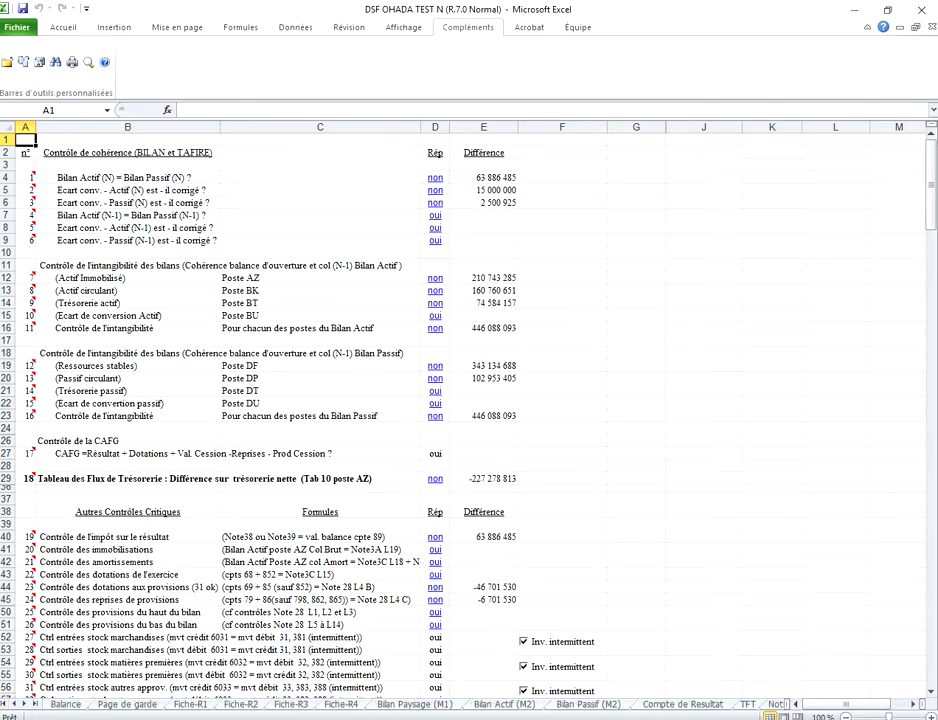
click(66, 704)
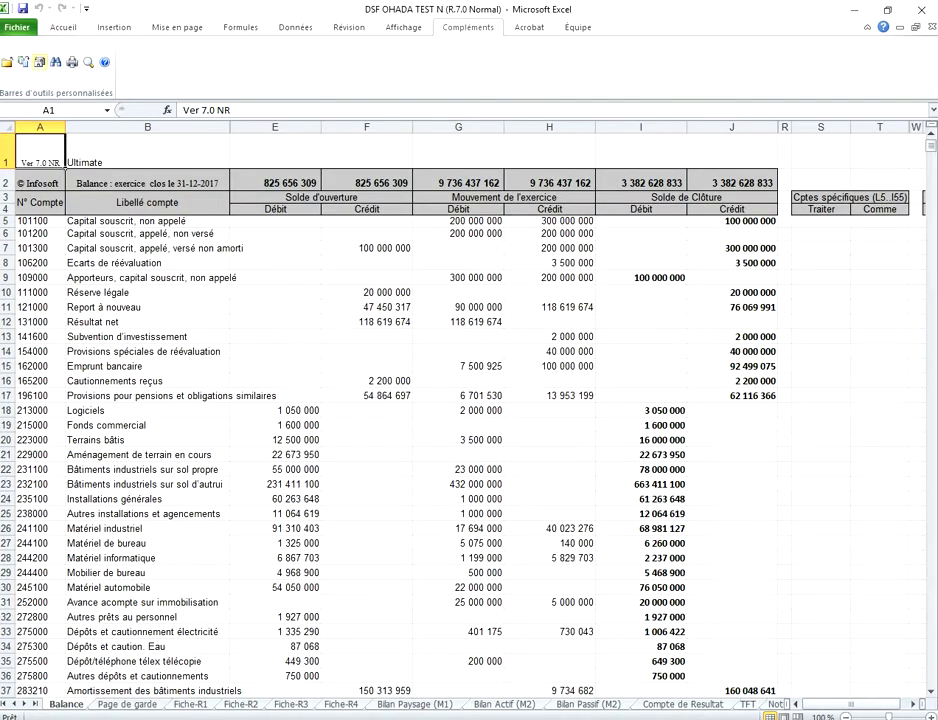
Retrieve the N-1 data from the "DSF OHADA TEST N-1 (R.7.0 Normal)" workbook on the desktop, continuing past the opening/closing balance control.
click(8, 62)
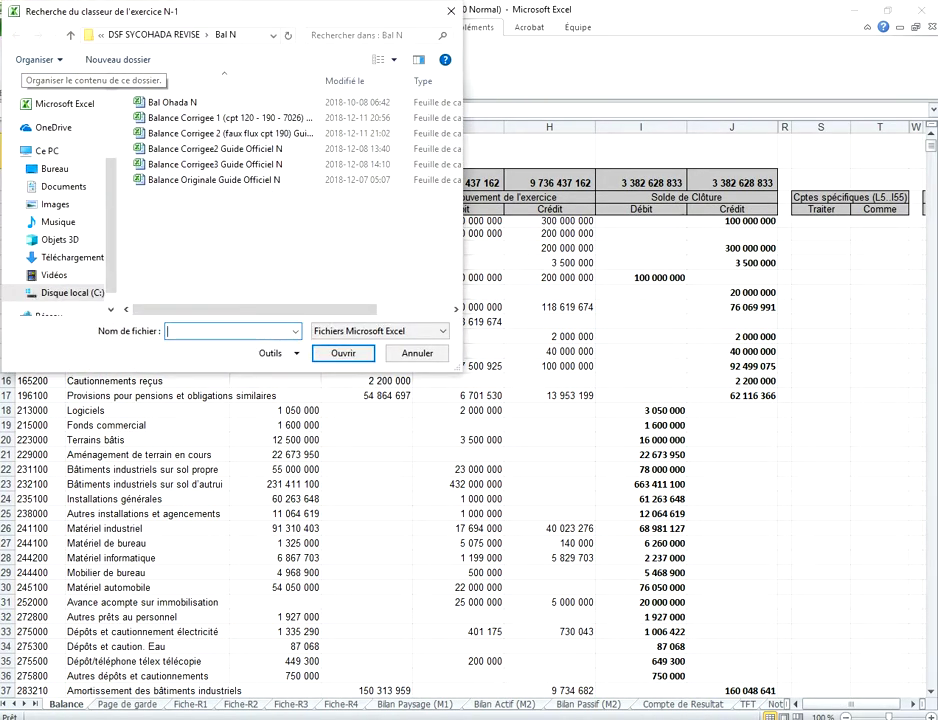
click(55, 168)
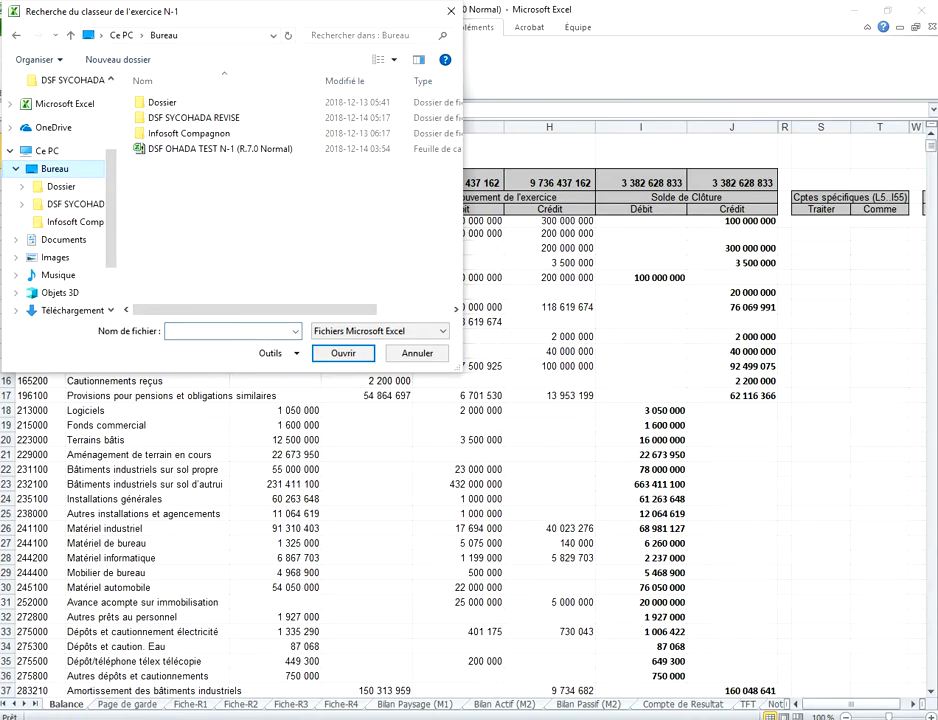
double_click(215, 148)
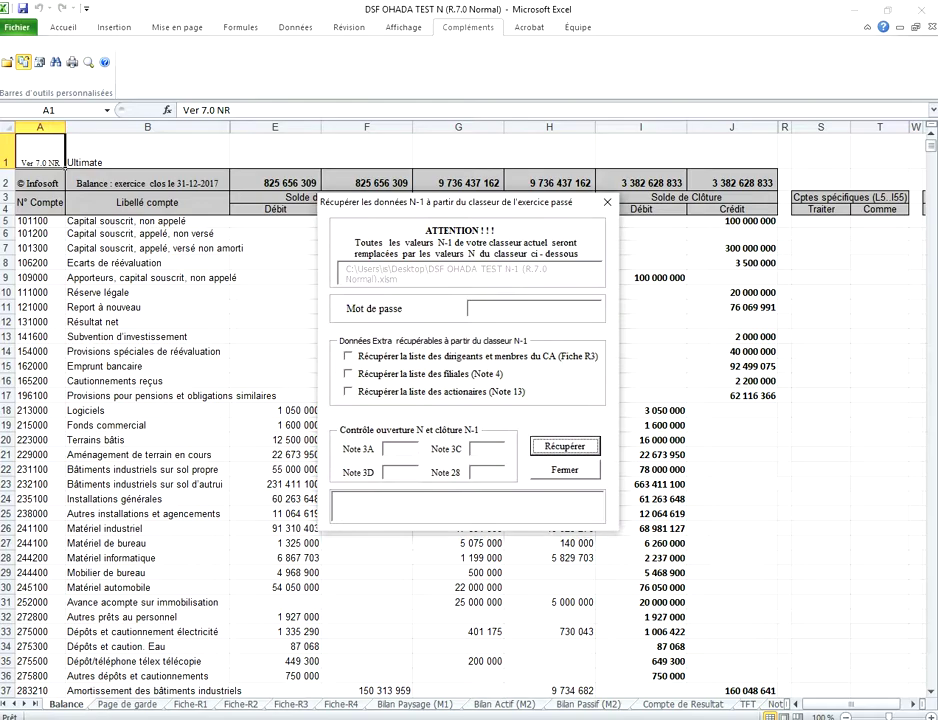
key(Return)
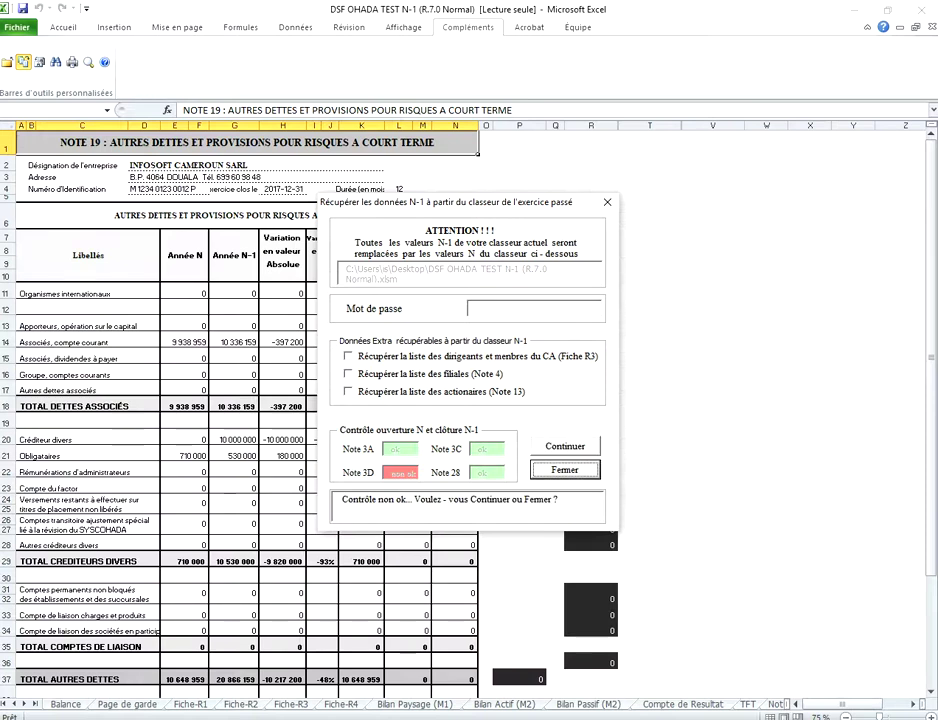
click(565, 446)
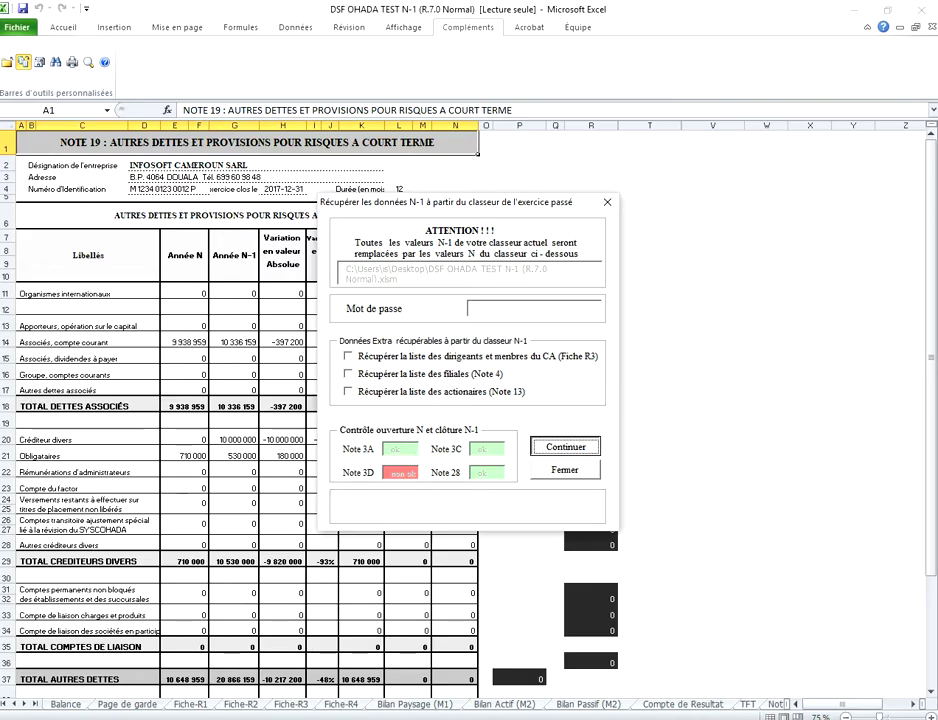
click(565, 470)
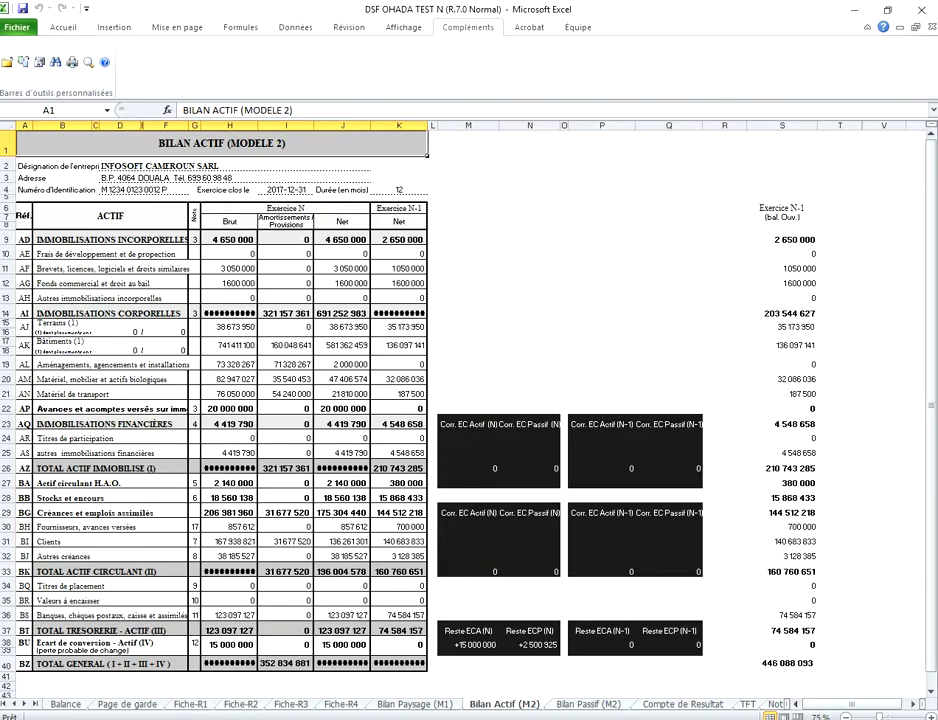
Review the N-1 columns from Bilan Actif (M2) through TFT, and examine the currency translation differences on Grille de controle.
key(ctrl+Page_Down)
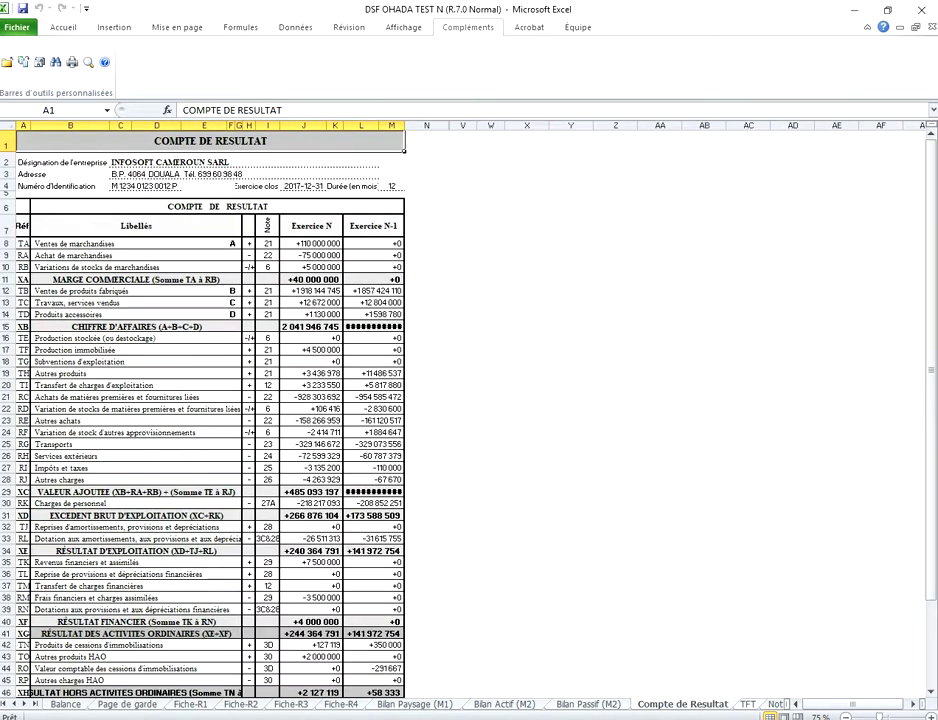
key(ctrl+Page_Down)
click(35, 704)
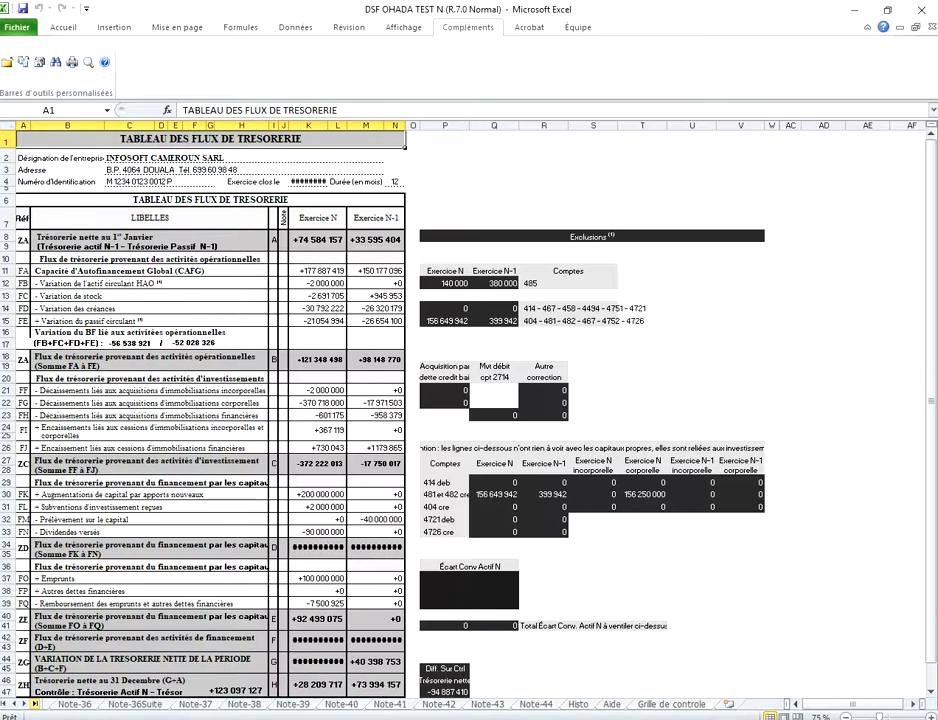
click(672, 704)
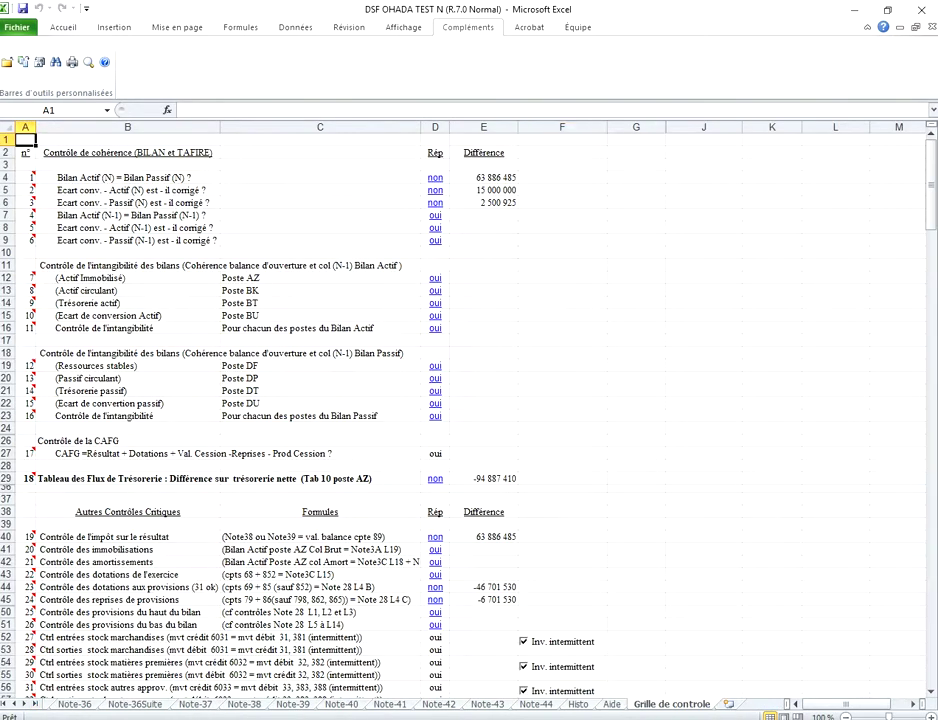
click(484, 190)
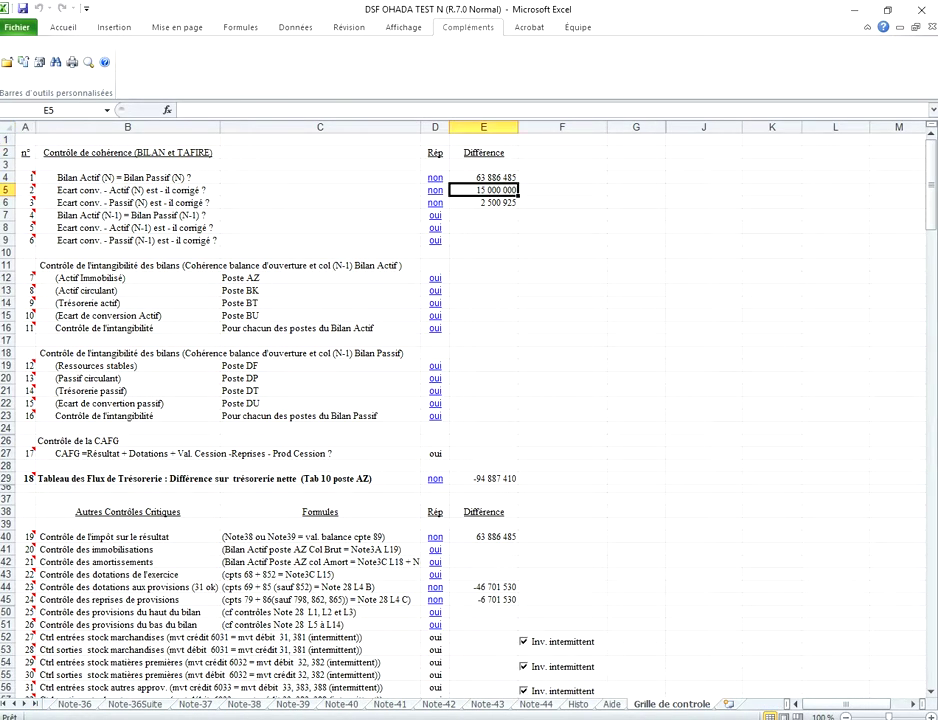
Enter 15000000 as the Corr. EC Actif (N) for Clients on Bilan Actif (M2), and return to Grille de controle.
click(435, 190)
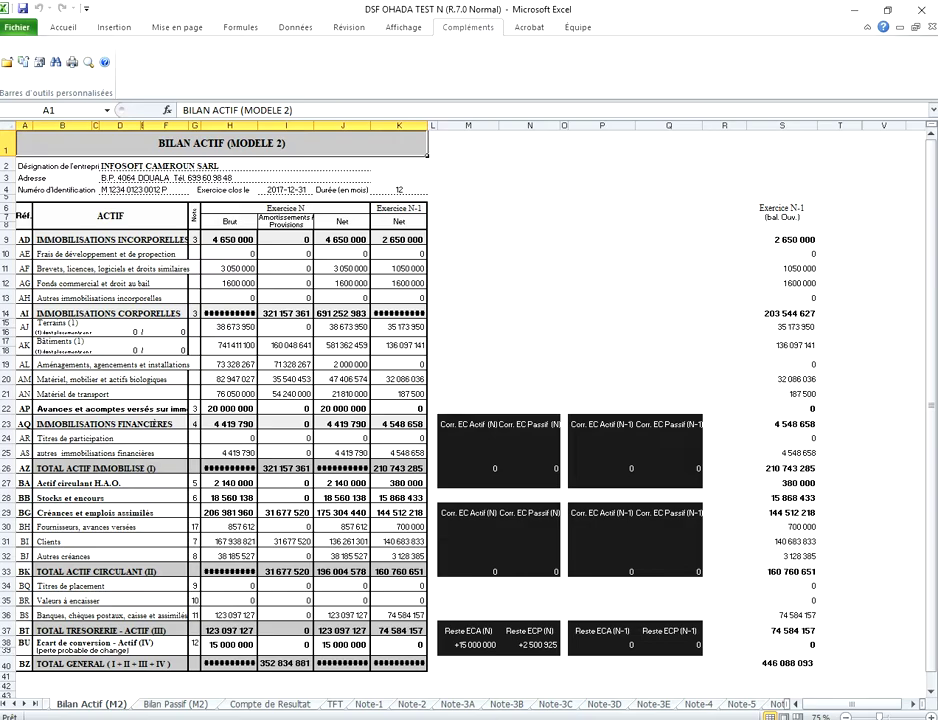
click(468, 539)
text(15000000)
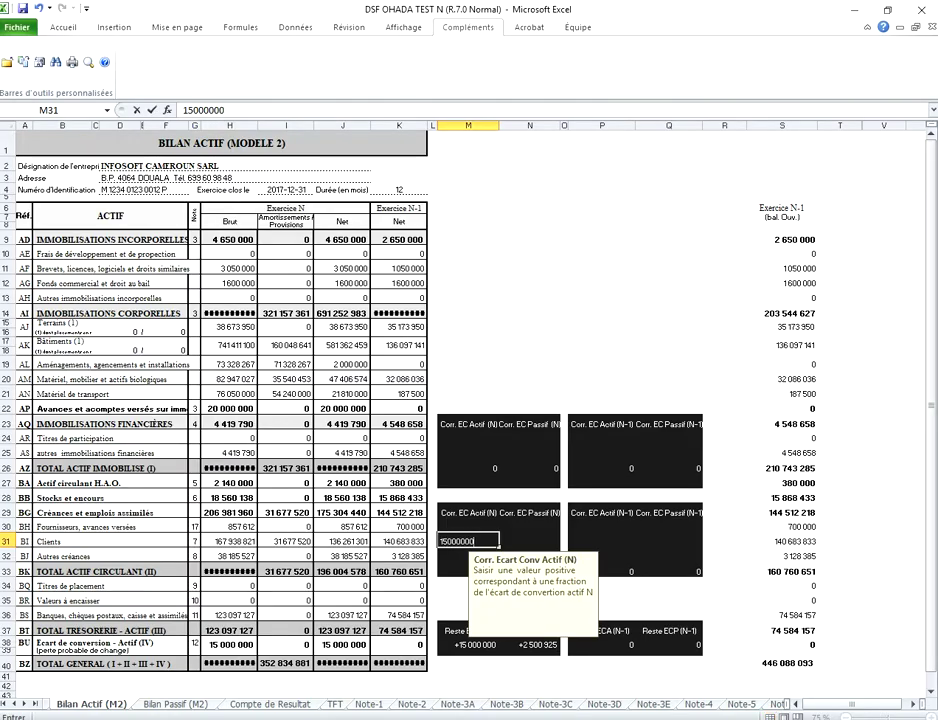
key(Return)
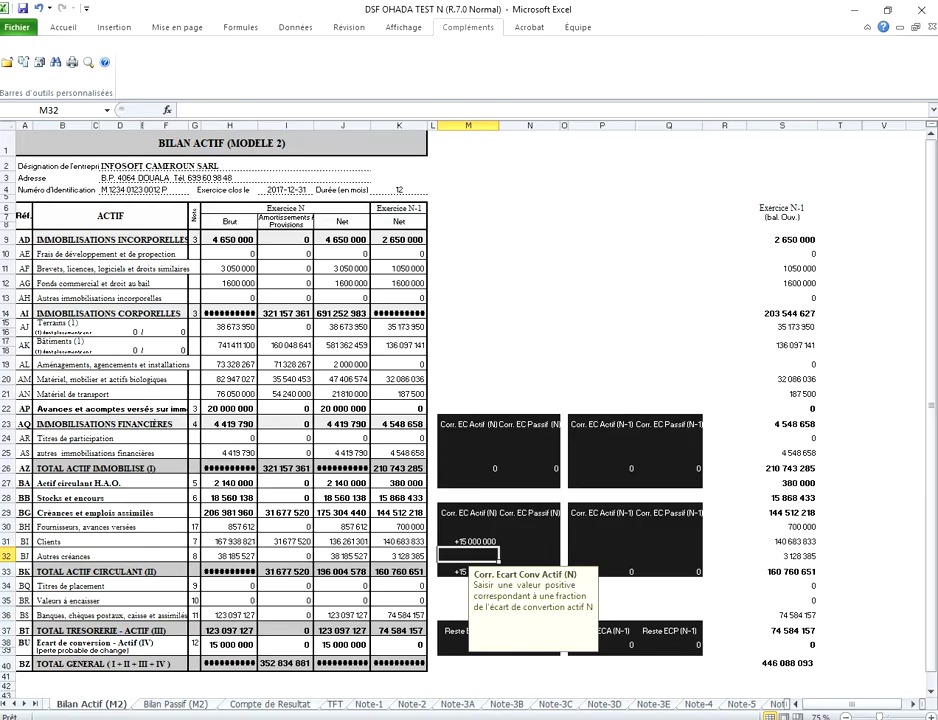
click(36, 704)
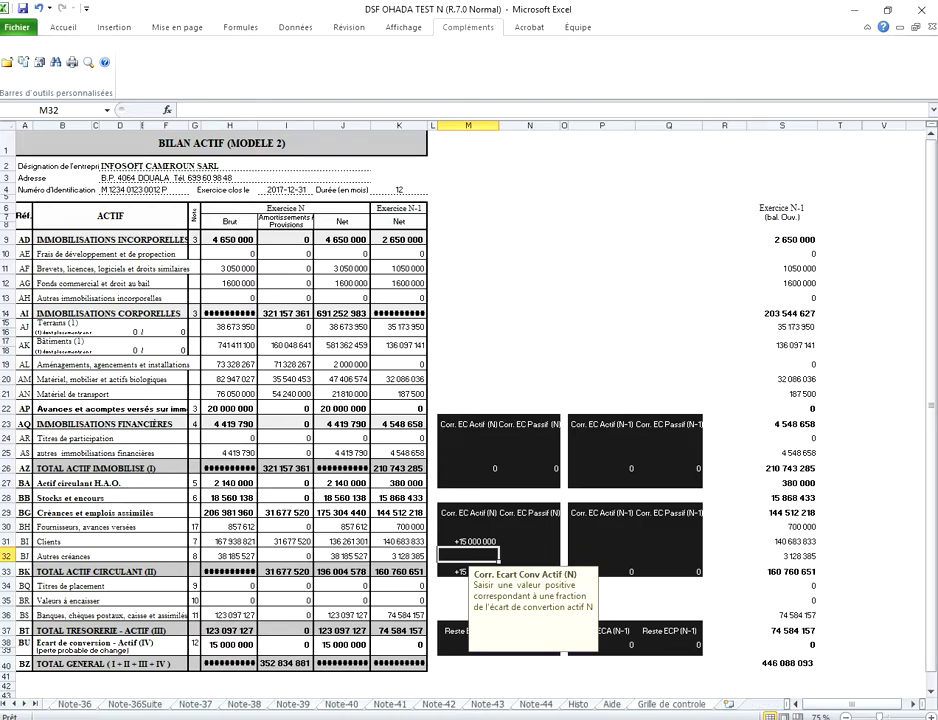
click(672, 704)
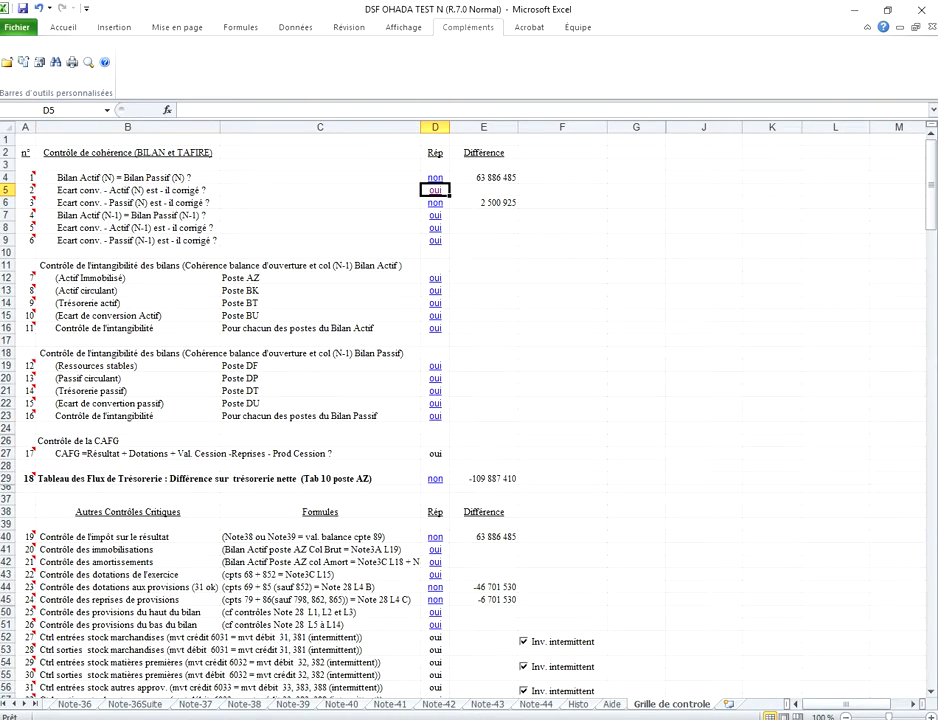
Enter 2500925 as the Corr. EC Passif (N) for Emprunts et dettes financières diverses on Bilan Passif (M2), and return to Grille de controle.
click(435, 190)
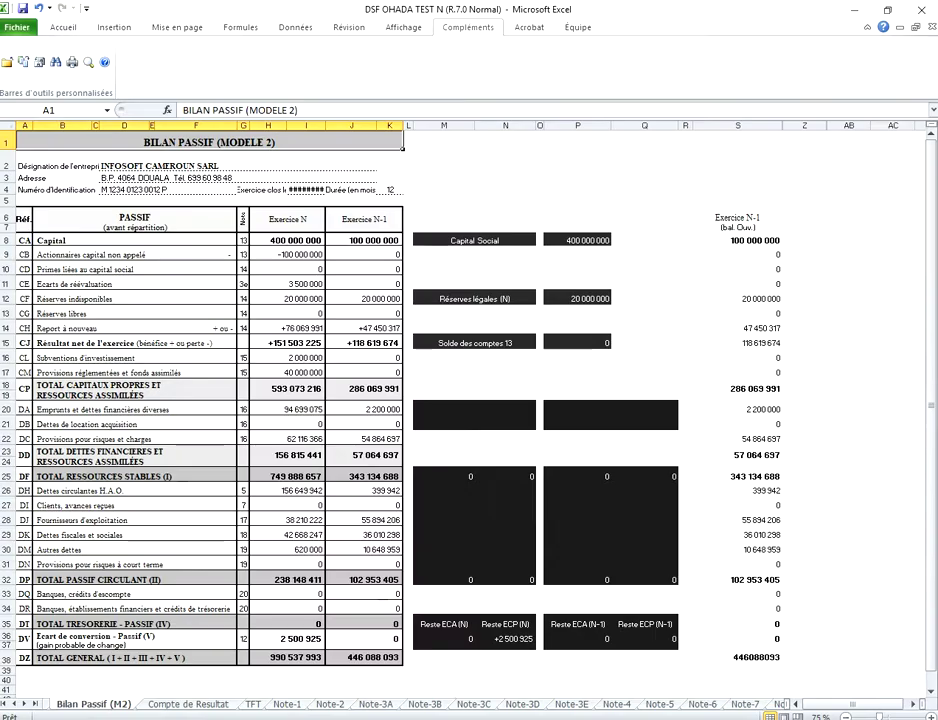
click(505, 408)
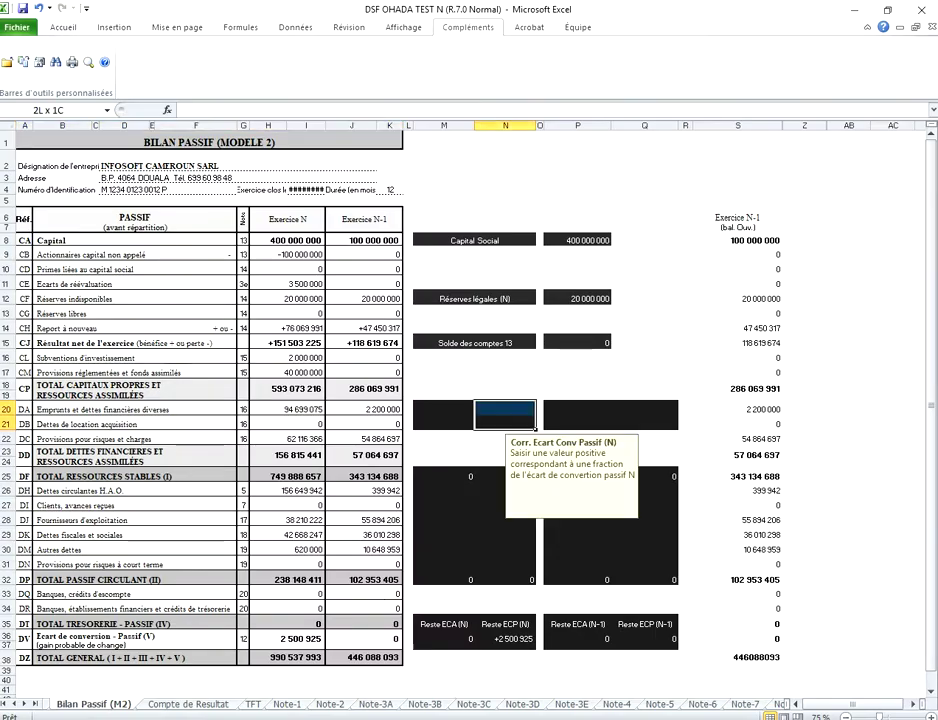
text(2 500 925)
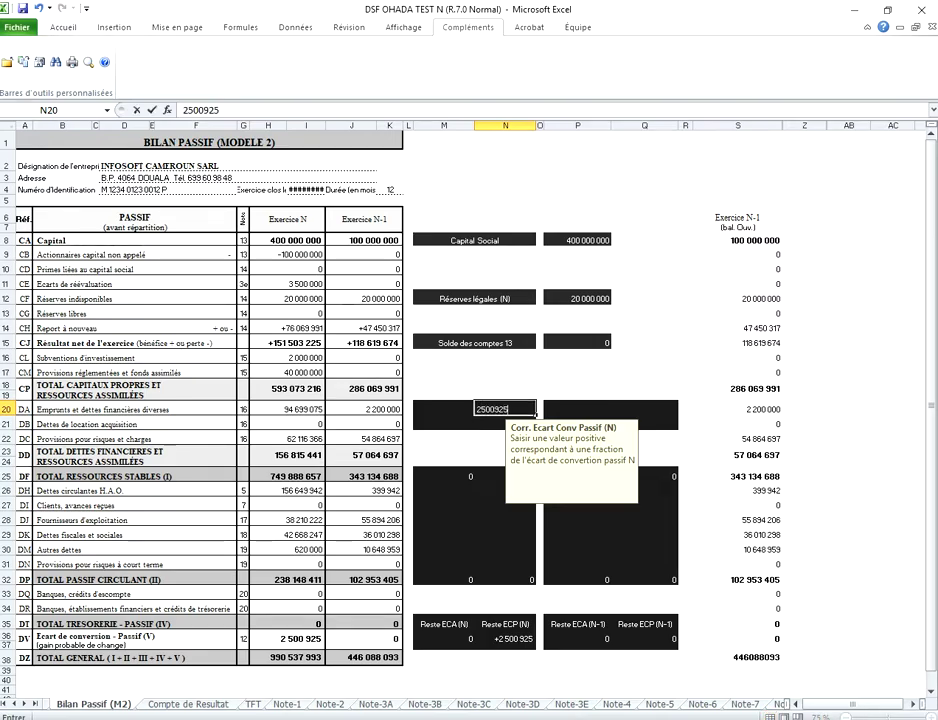
key(Return)
click(36, 704)
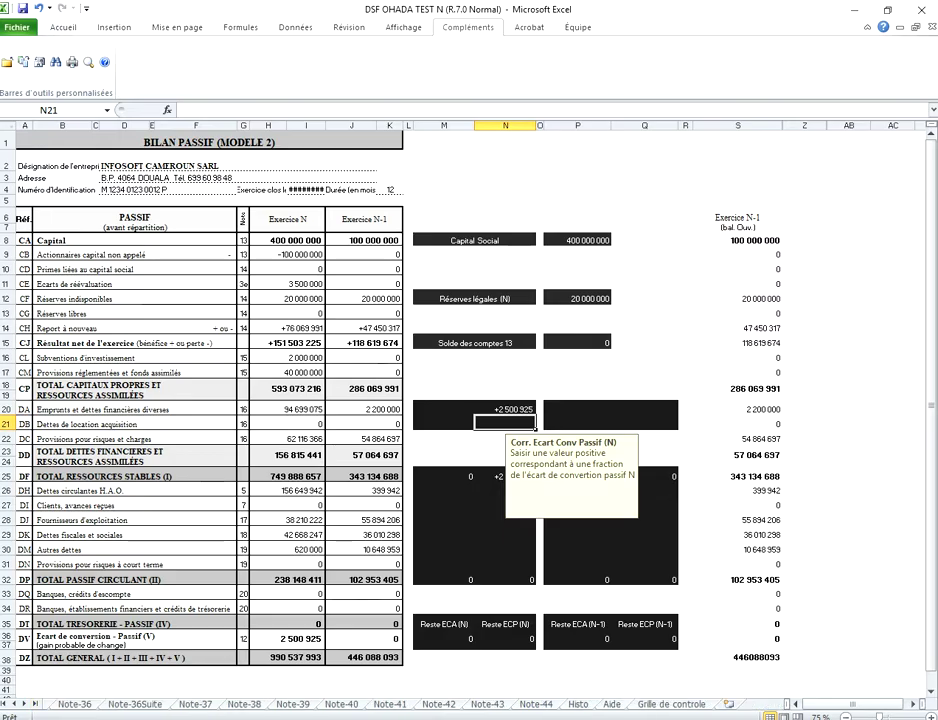
click(671, 704)
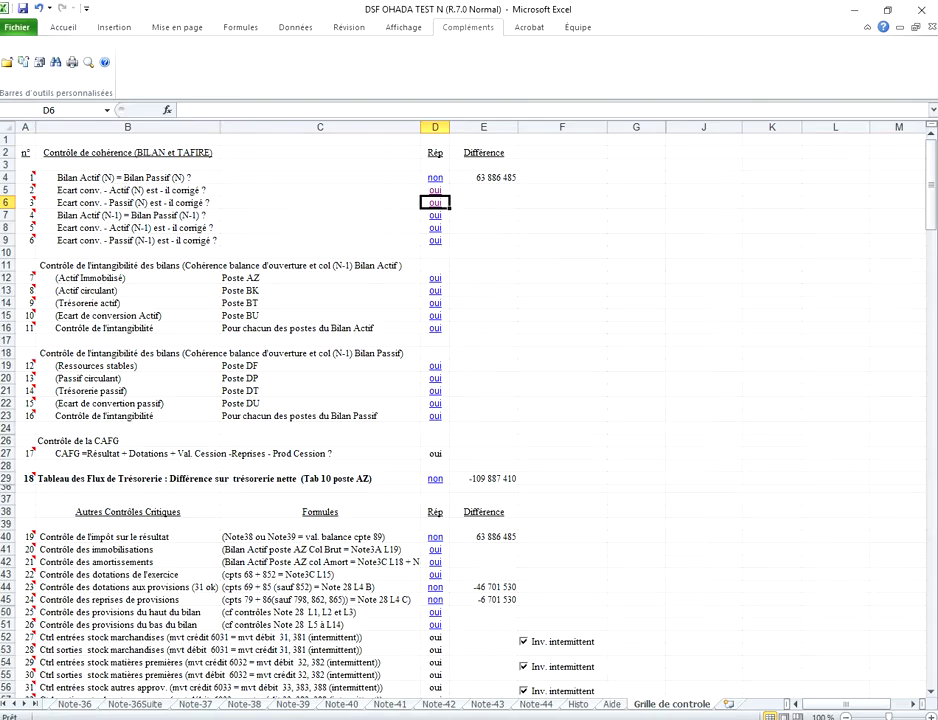
Subtract 63886485 in the formula of Impôt sur les bénéfices de l'exercice (account 891) on Note-38, and return to Grille de controle.
click(435, 537)
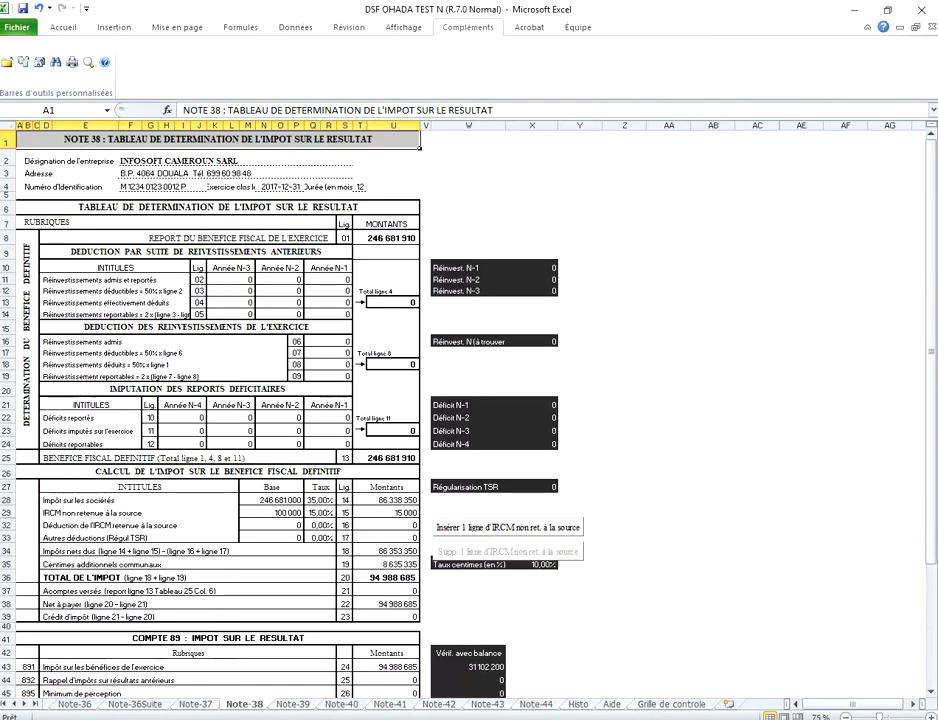
key(F2)
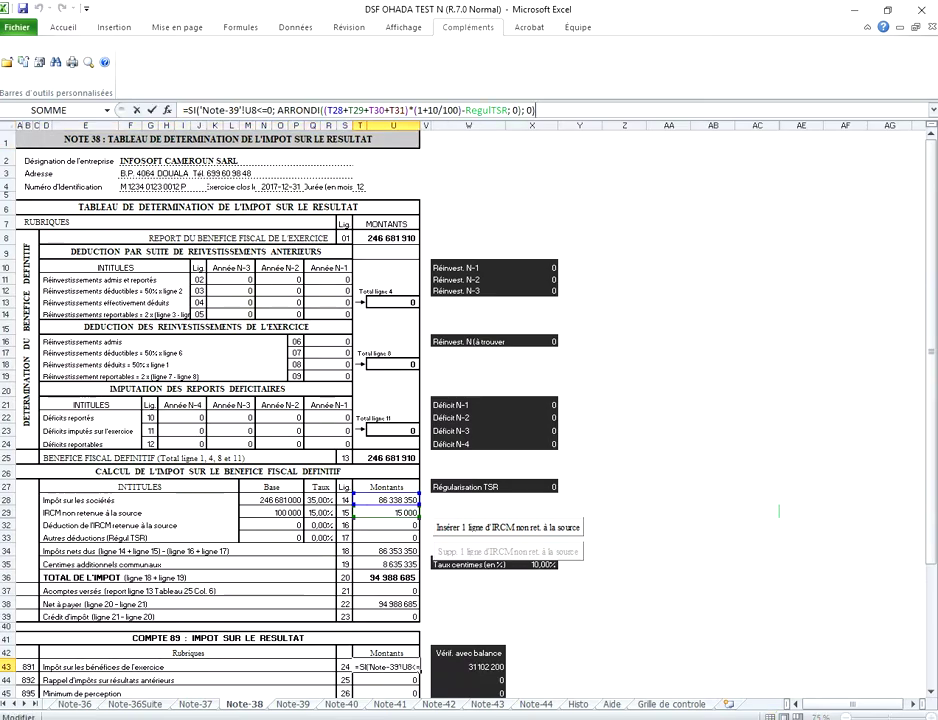
text(-63886485)
key(Return)
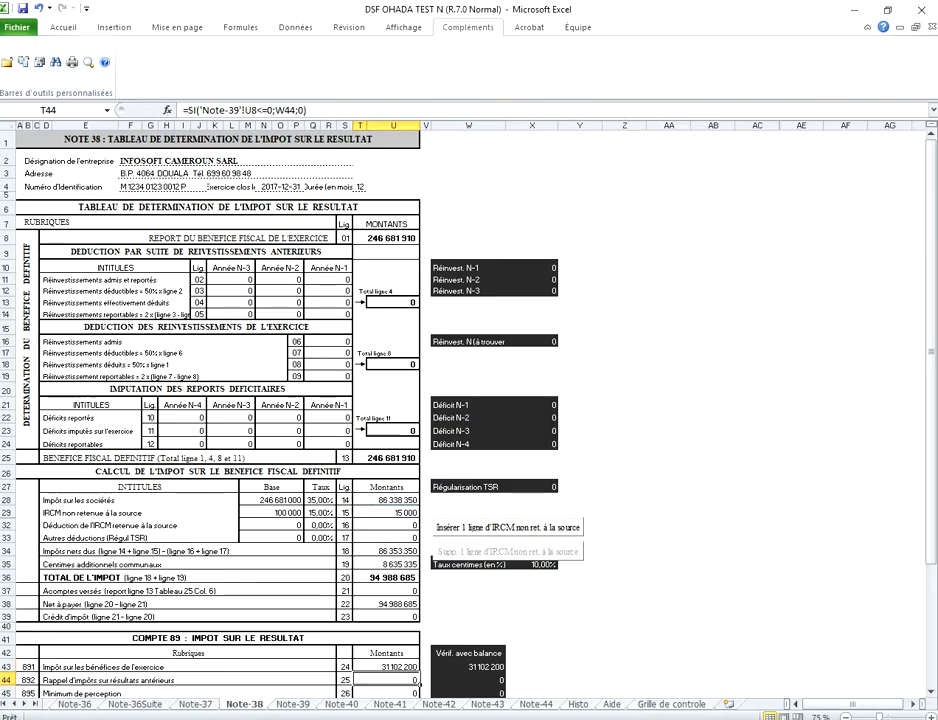
click(671, 704)
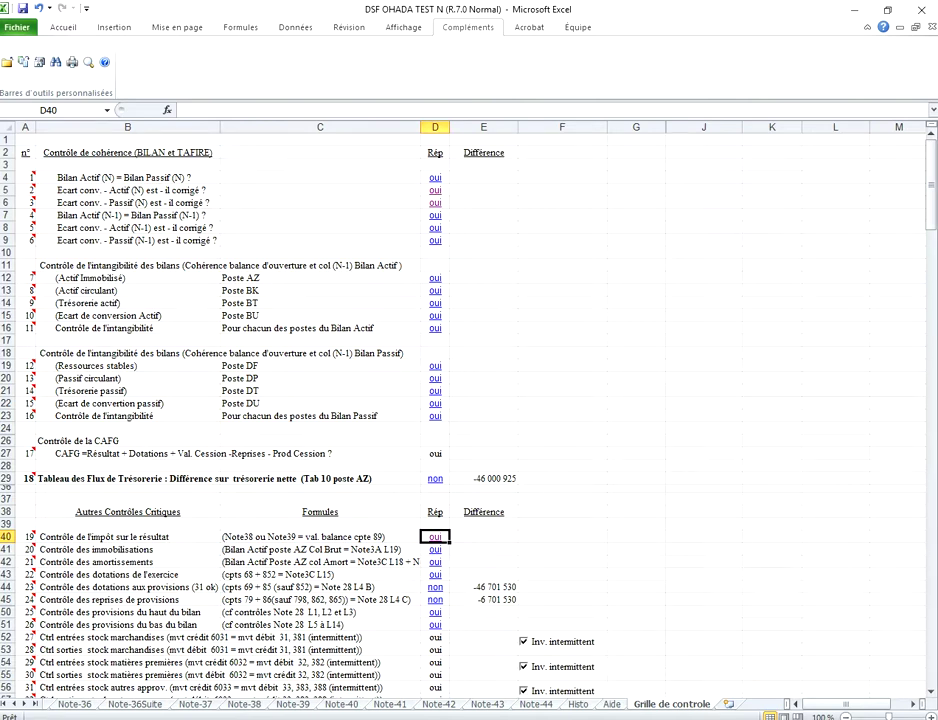
Examine the differences for the Tableau des Flux de Trésorerie and the provision reversals on Grille de controle.
click(484, 479)
scroll(484, 479, down, 1)
click(484, 562)
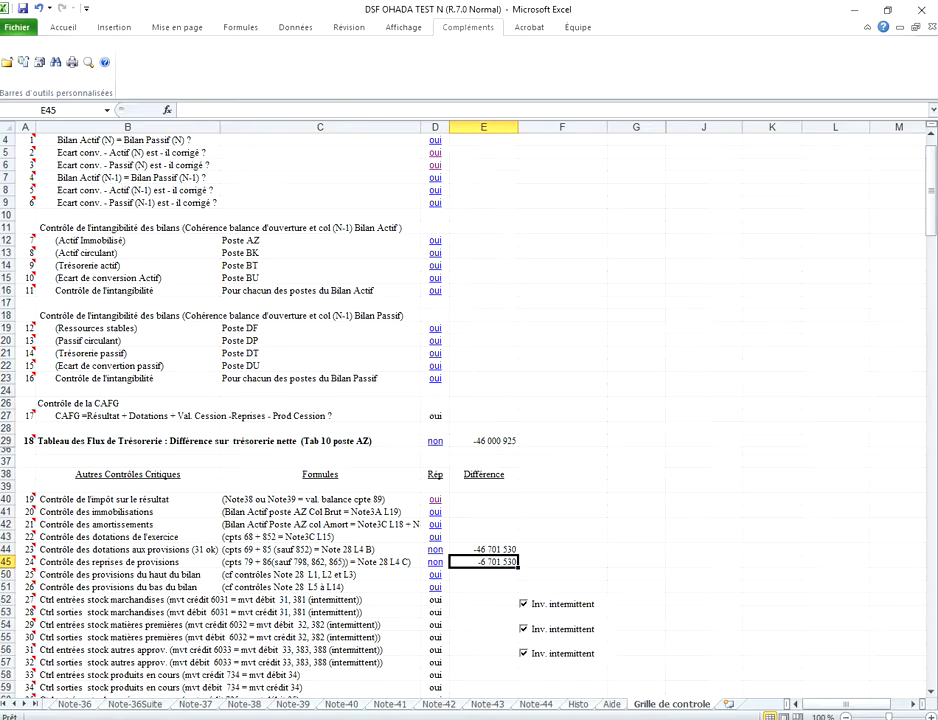
Import the balance from "Balance Corrigee 2 (faux flux cpt 190)" in the Bal N folder and transfer it to the DSF tables.
click(39, 62)
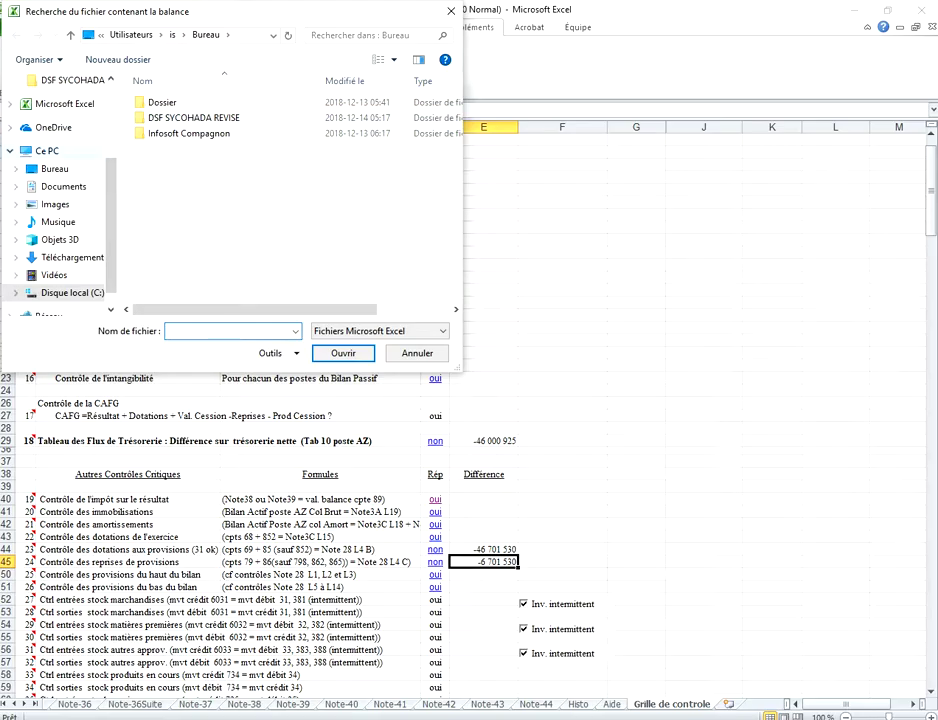
double_click(190, 117)
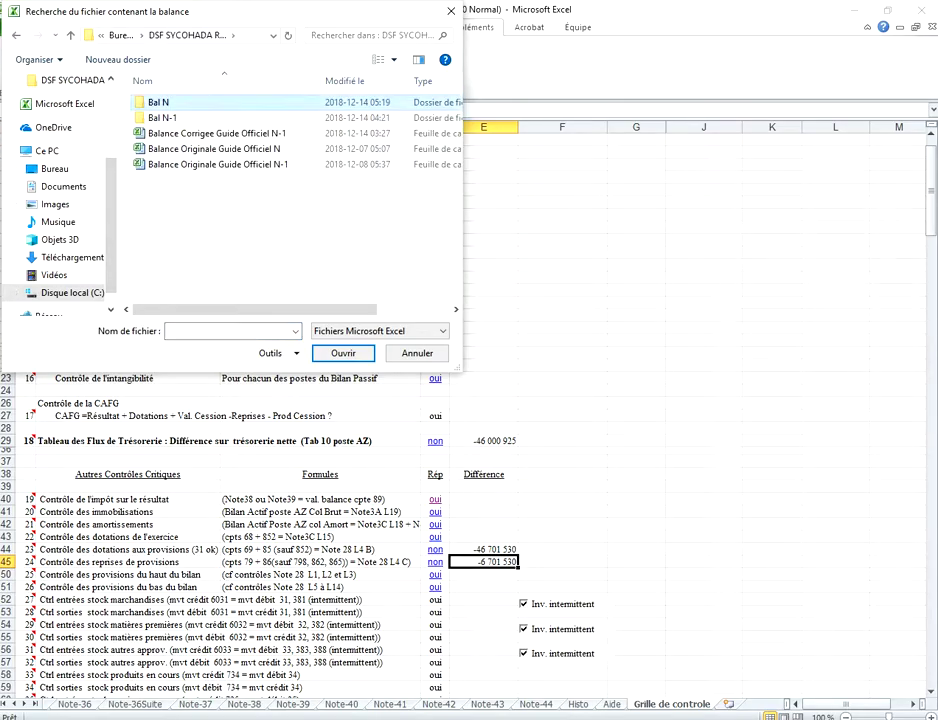
double_click(157, 102)
double_click(230, 133)
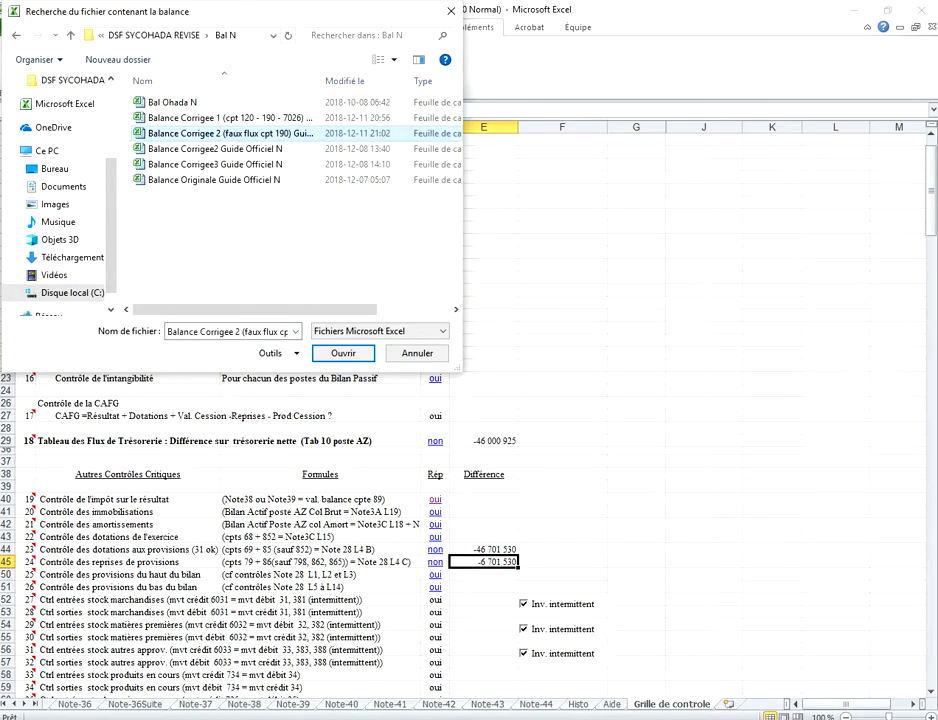
key(Return)
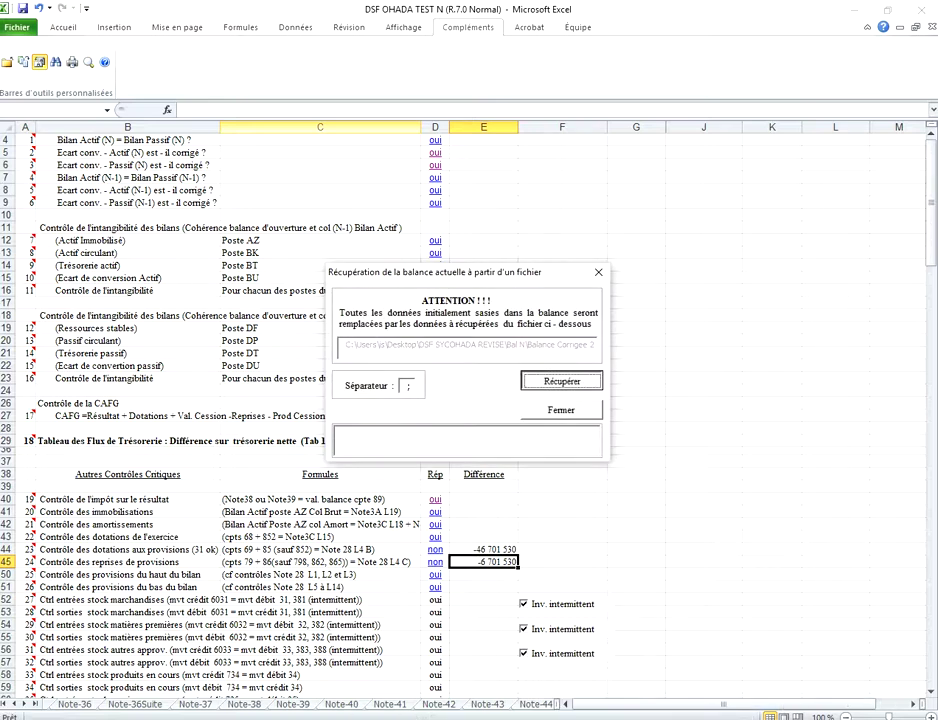
key(Return)
click(7, 62)
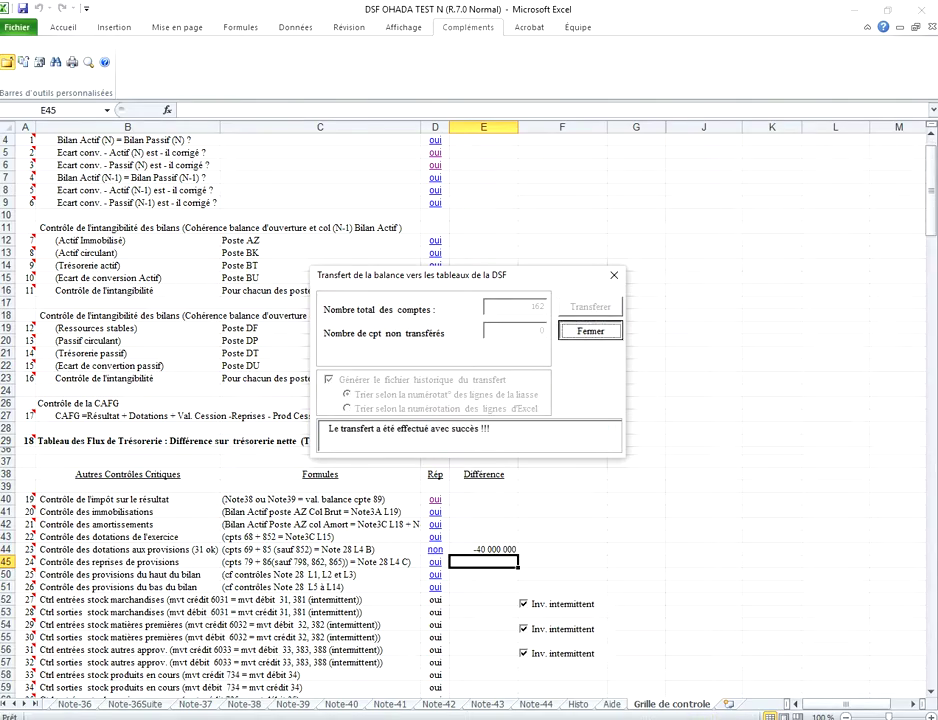
key(Return)
Follow the failed check on dotations aux provisions to Note-28 and inspect the operating allocation formula for Provisions réglementées.
click(484, 549)
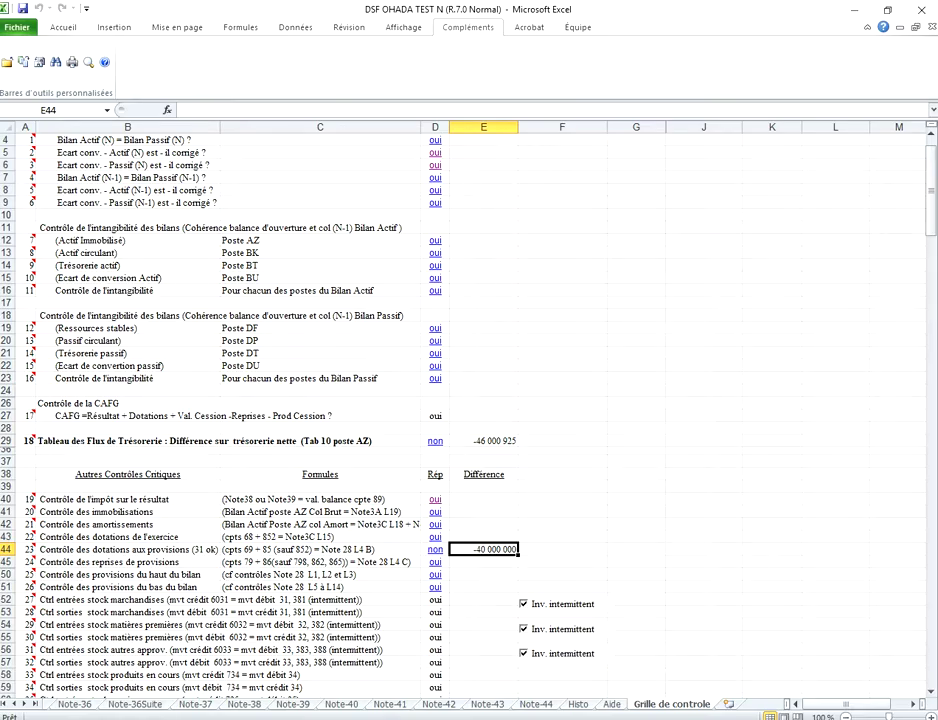
click(435, 549)
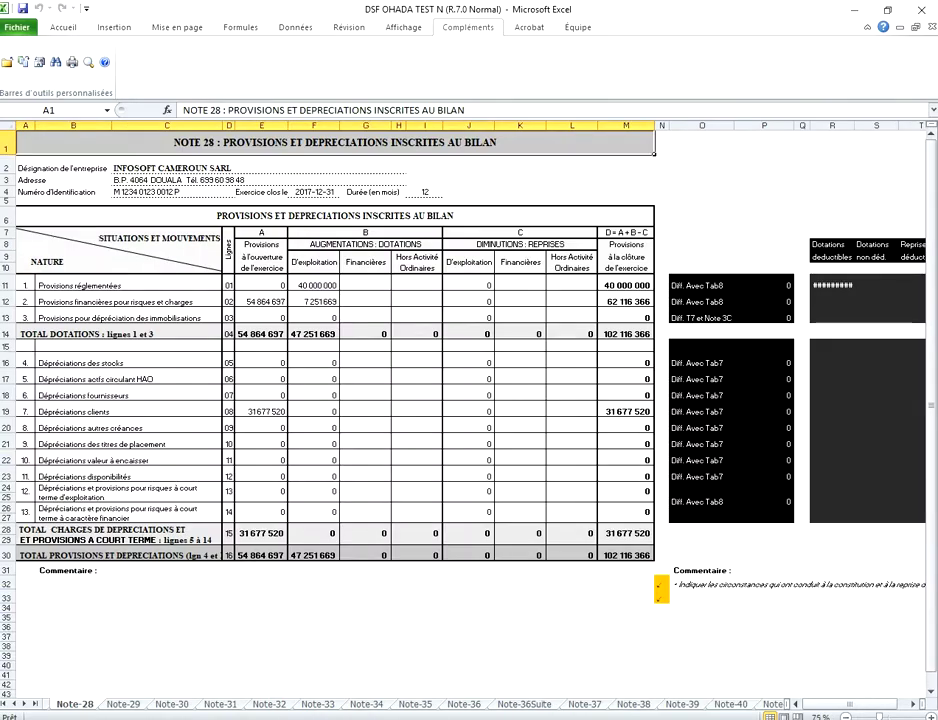
click(336, 285)
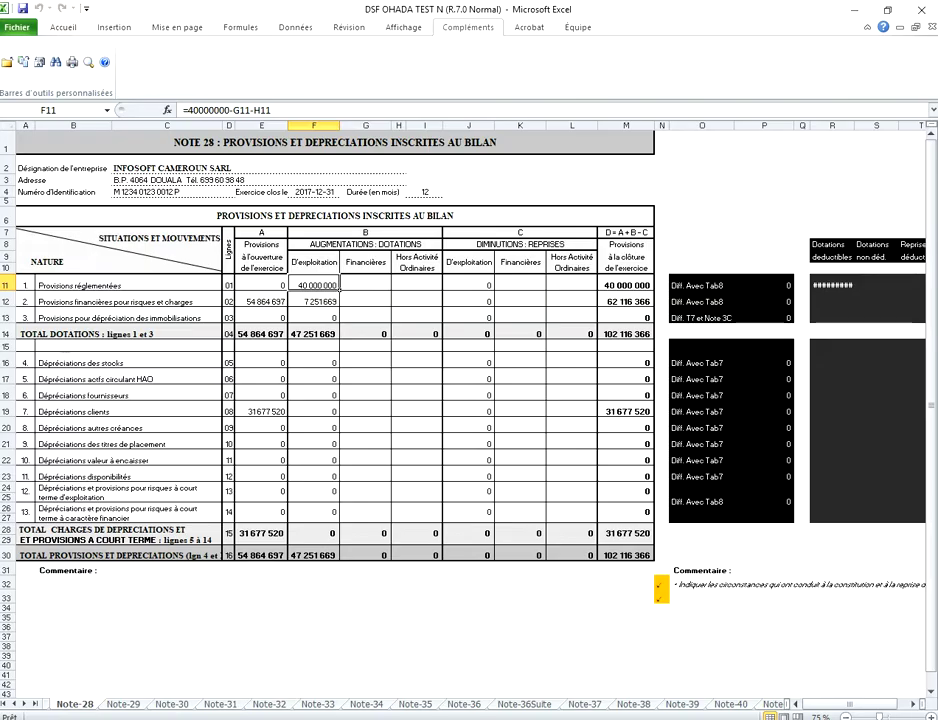
Switch to the Acte uniforme OHADA PDF and read the account 15 commentary on how provisions réglementées are created and reversed through H.A.O.
click(565, 682)
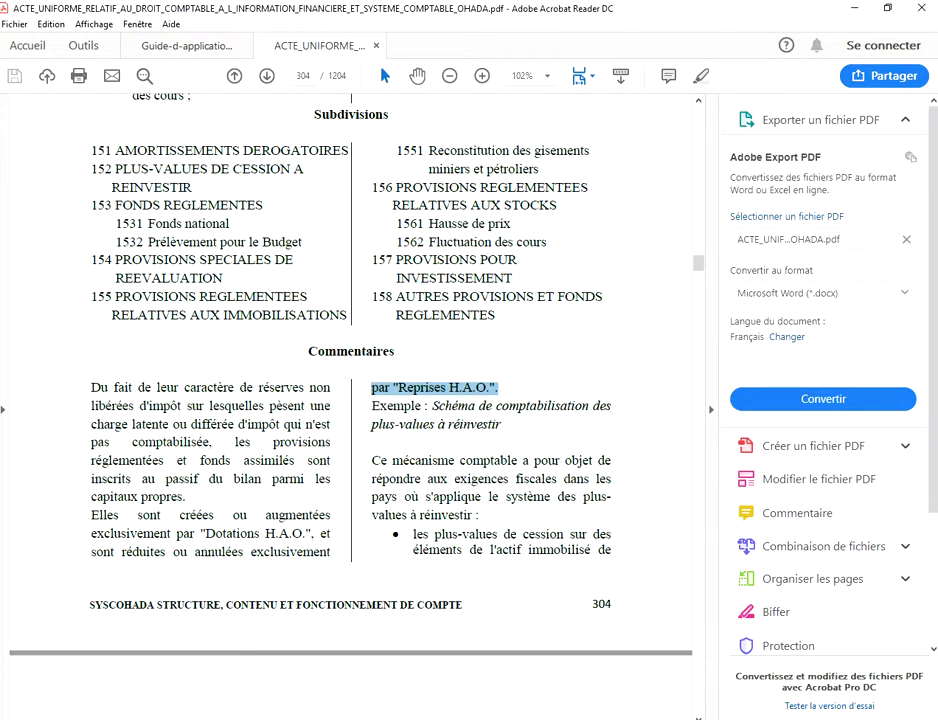
scroll(277, 45, up, 2)
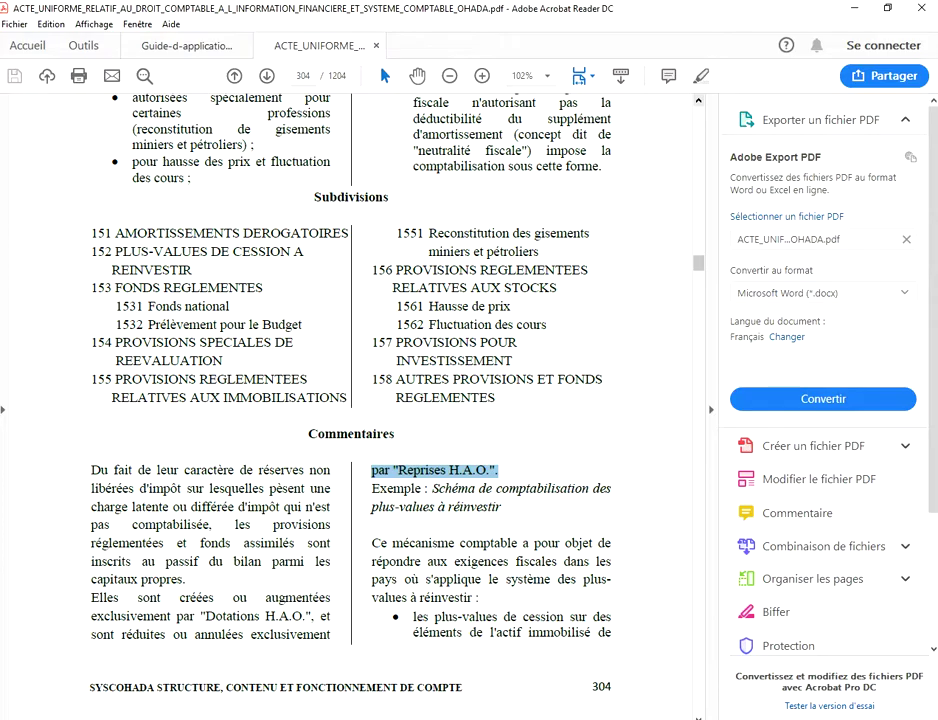
key(Page_Up)
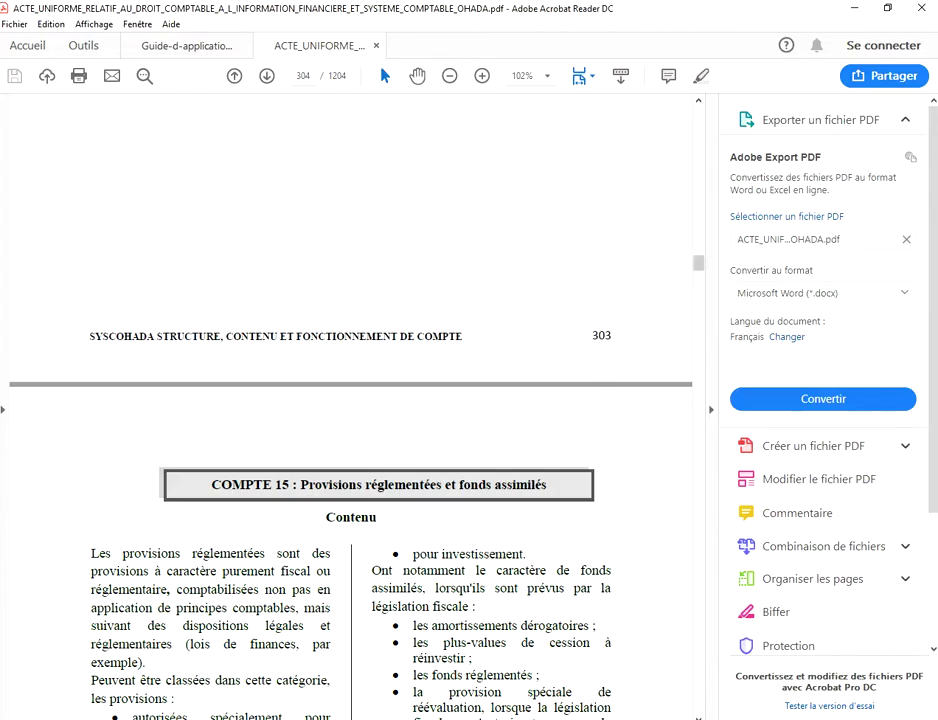
scroll(350, 406, down, 8)
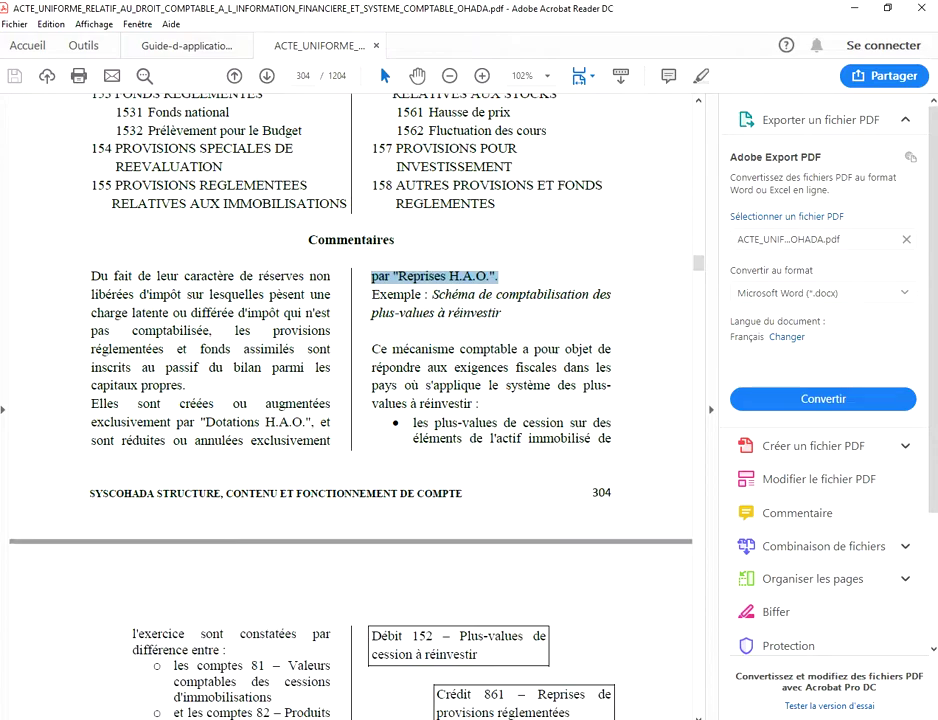
drag(91, 403, 331, 440)
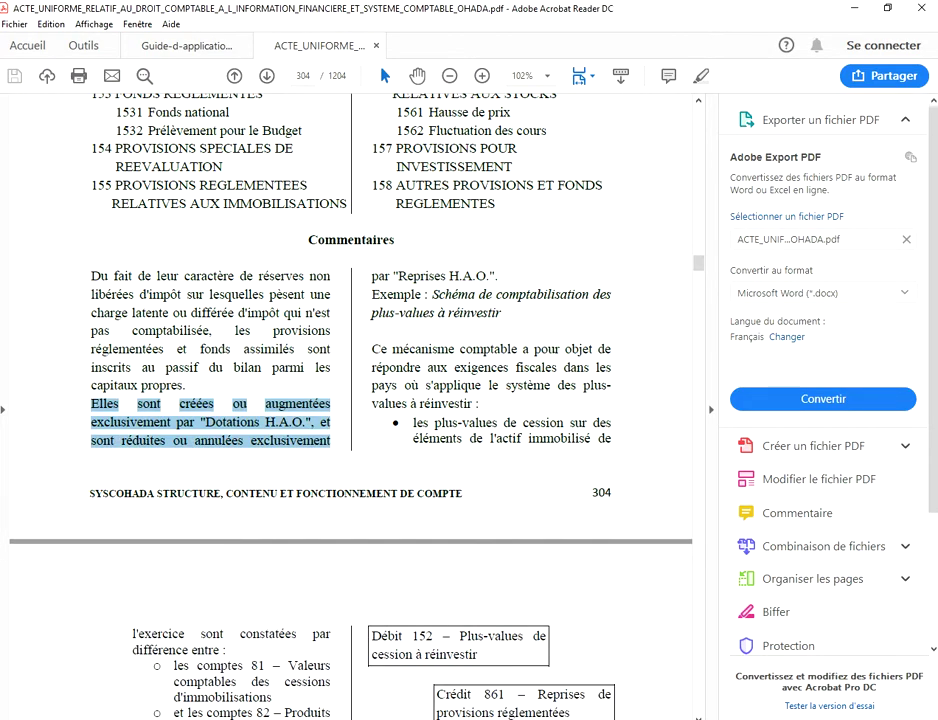
click(155, 422)
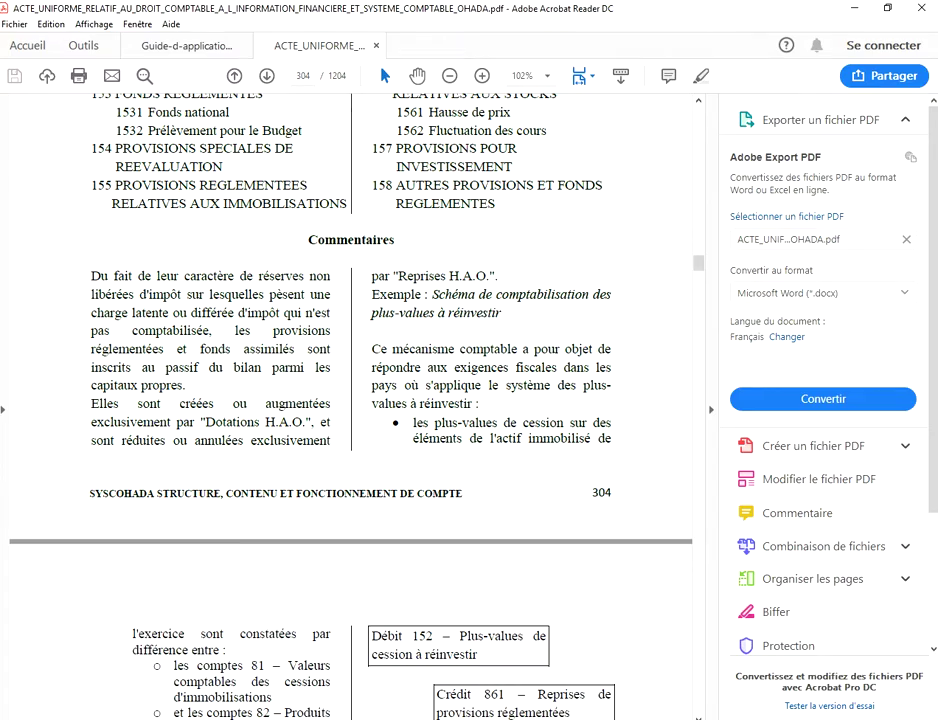
scroll(153, 422, down, 3)
scroll(153, 139, down, 1)
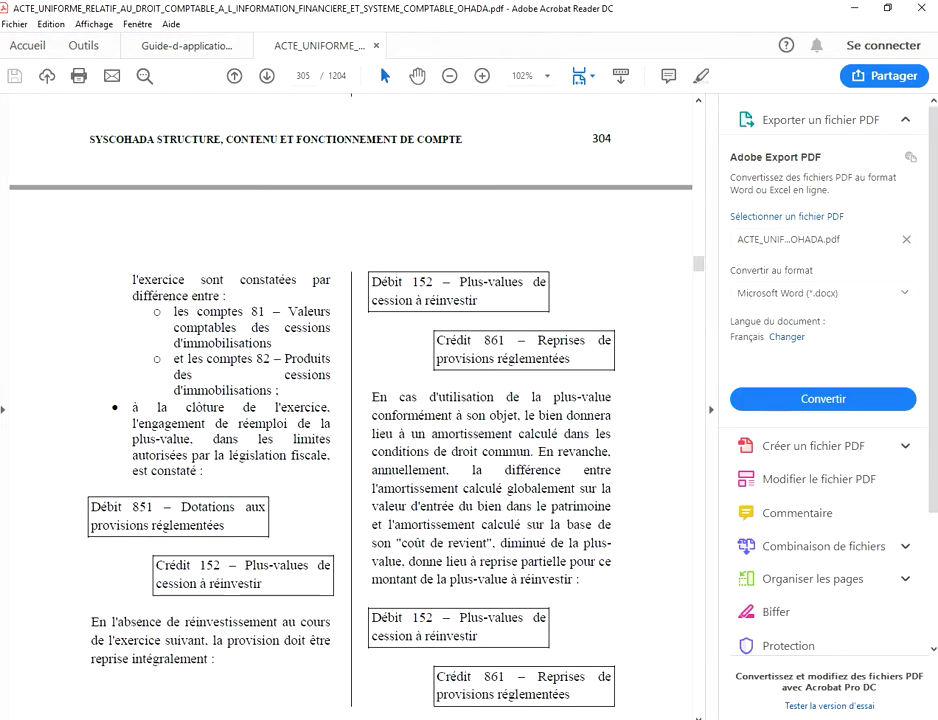
Switch back to the DSF workbook and set account 1540 to be treated as 1062 in the Balance sheet's specific accounts table.
key(alt+Tab)
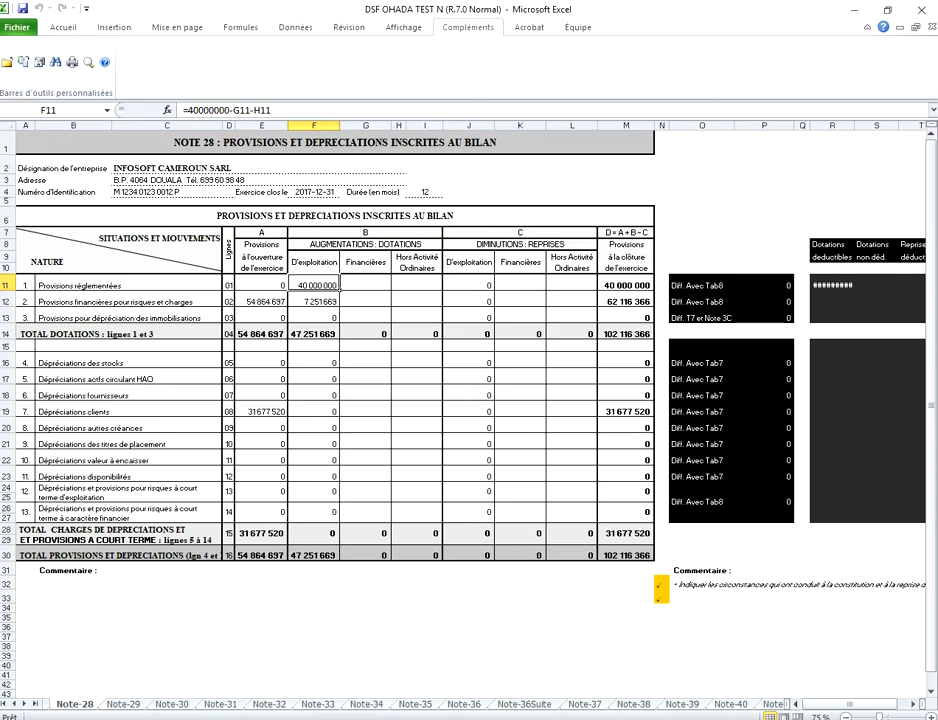
click(8, 704)
click(66, 704)
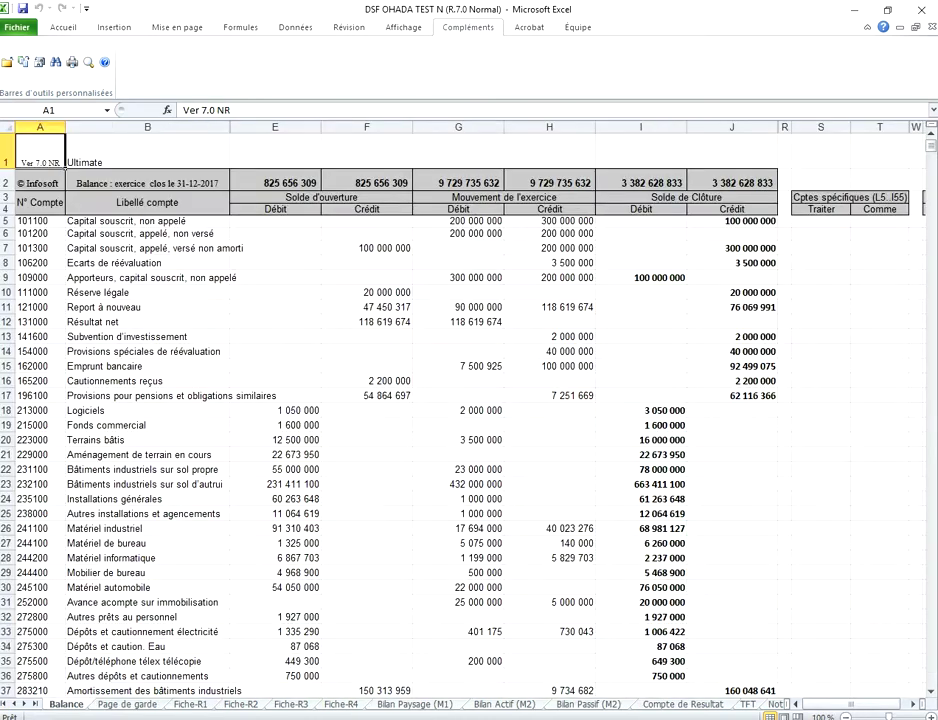
click(820, 222)
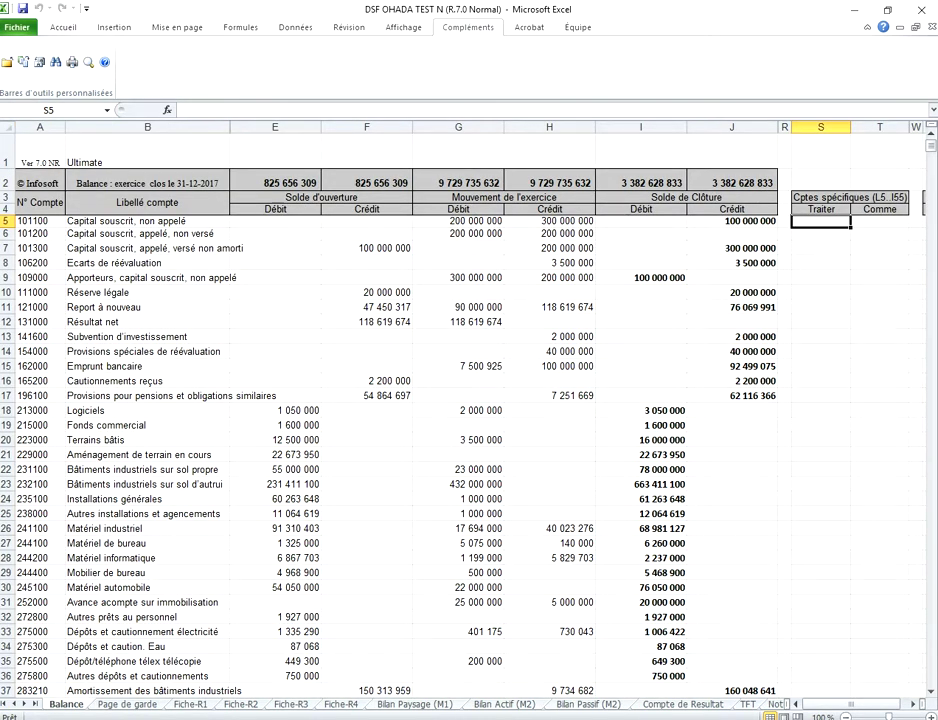
text(1540)
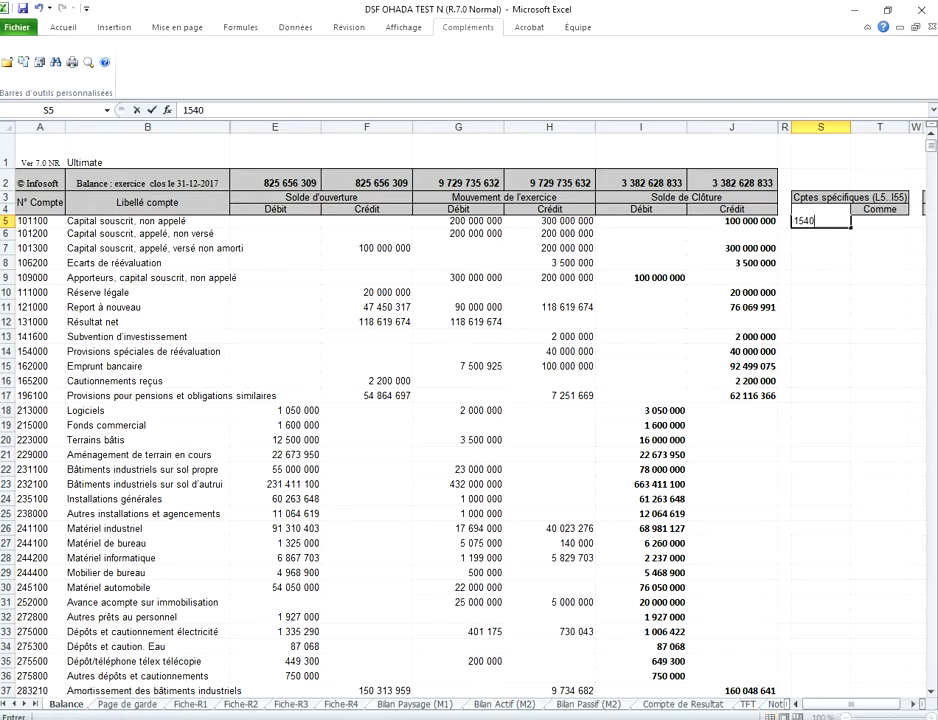
key(Tab)
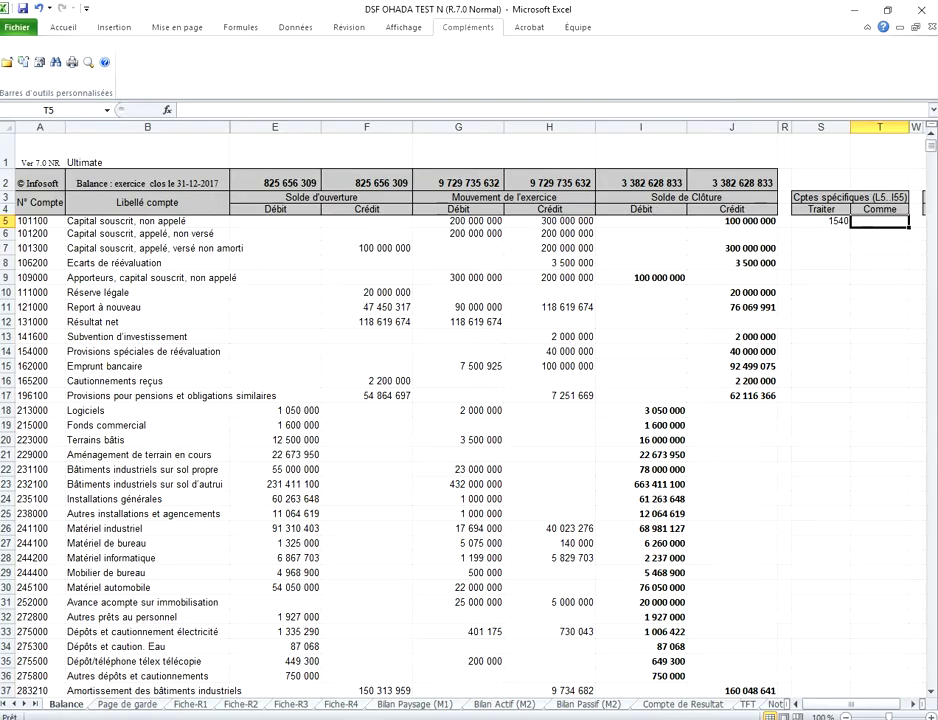
text(1062)
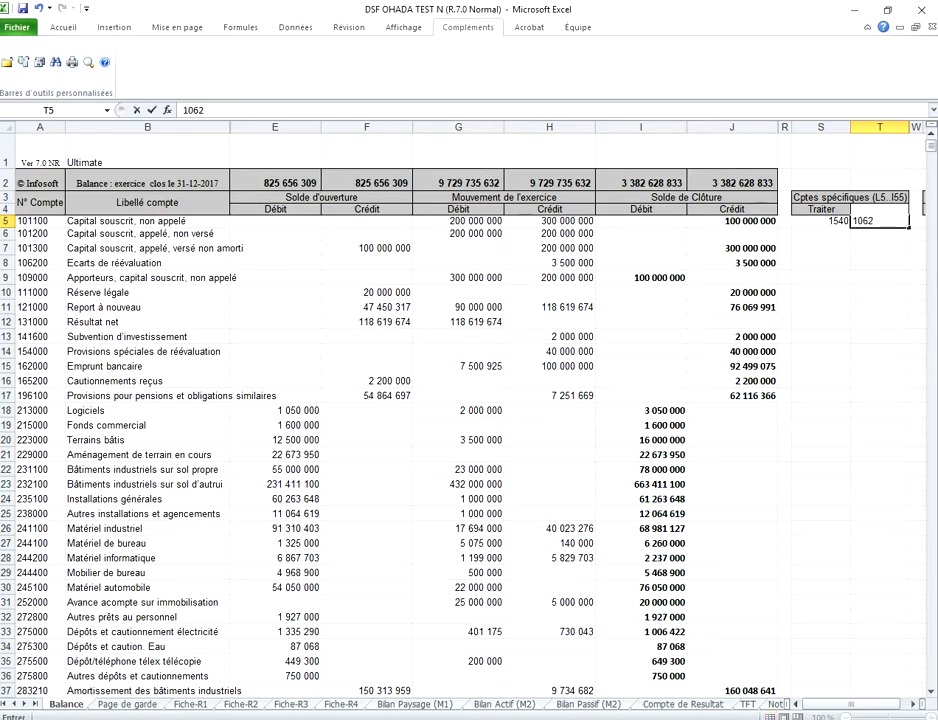
key(Return)
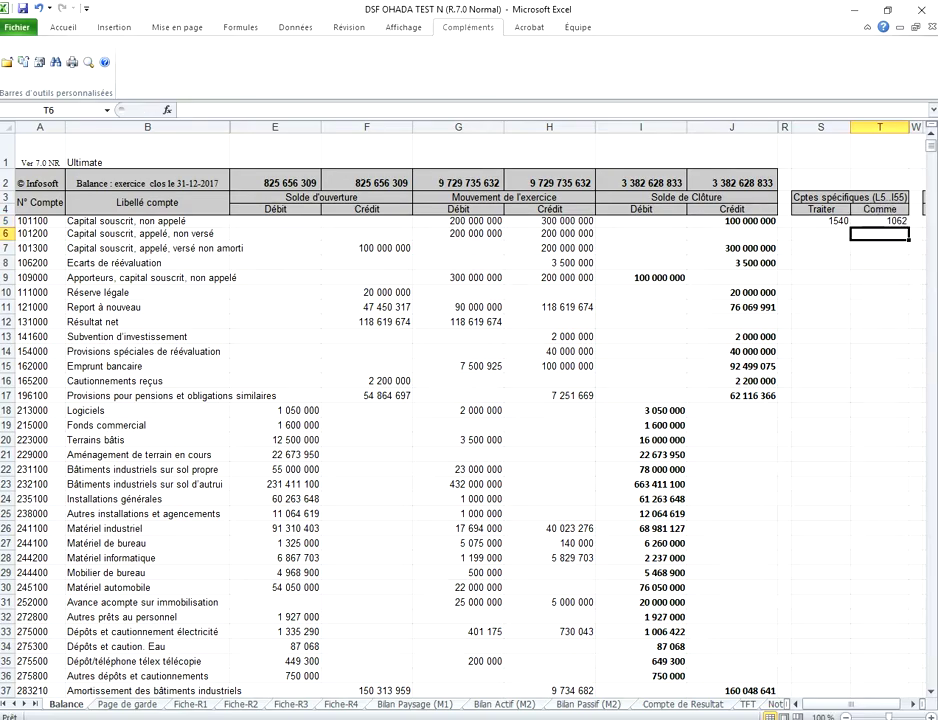
Transfer the balance to the DSF tables again and review the checks on Grille de controle.
click(7, 62)
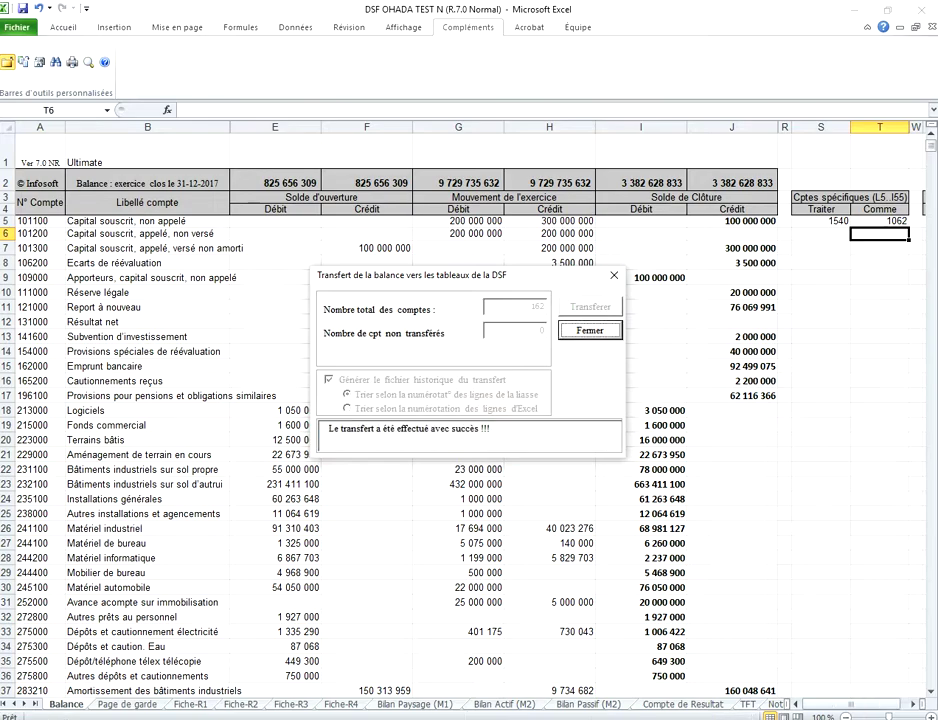
key(Return)
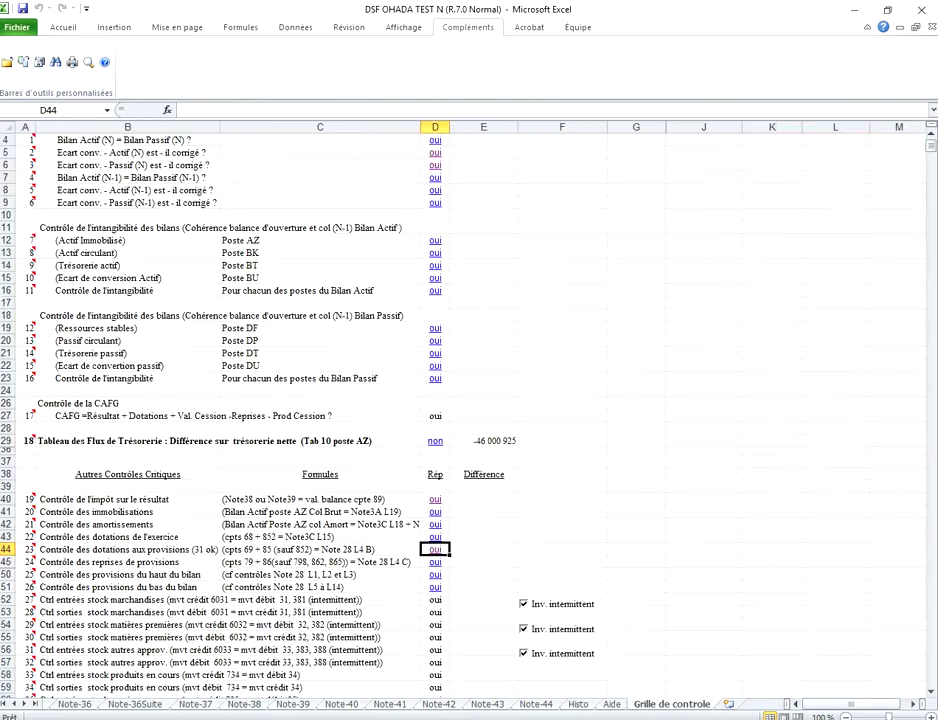
scroll(470, 410, down, 1)
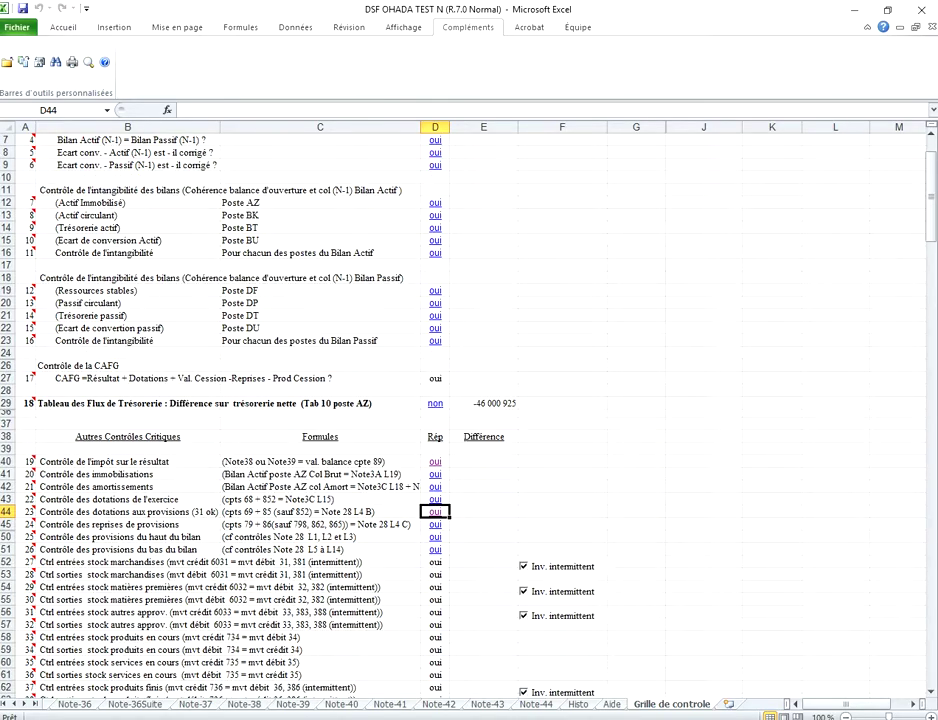
scroll(470, 410, down, 14)
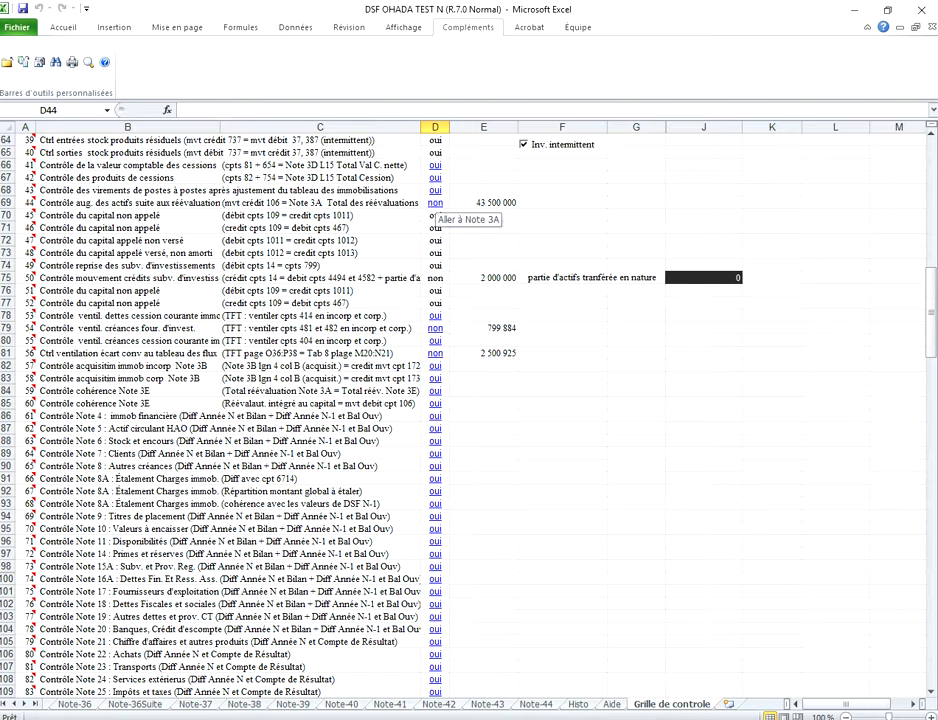
Follow the failed revaluation check to Note-3A and enter revaluation increases of 3 500 000 for Terrains and 20 000 000 for Bâtiments hors immeuble de placement.
click(435, 202)
click(429, 339)
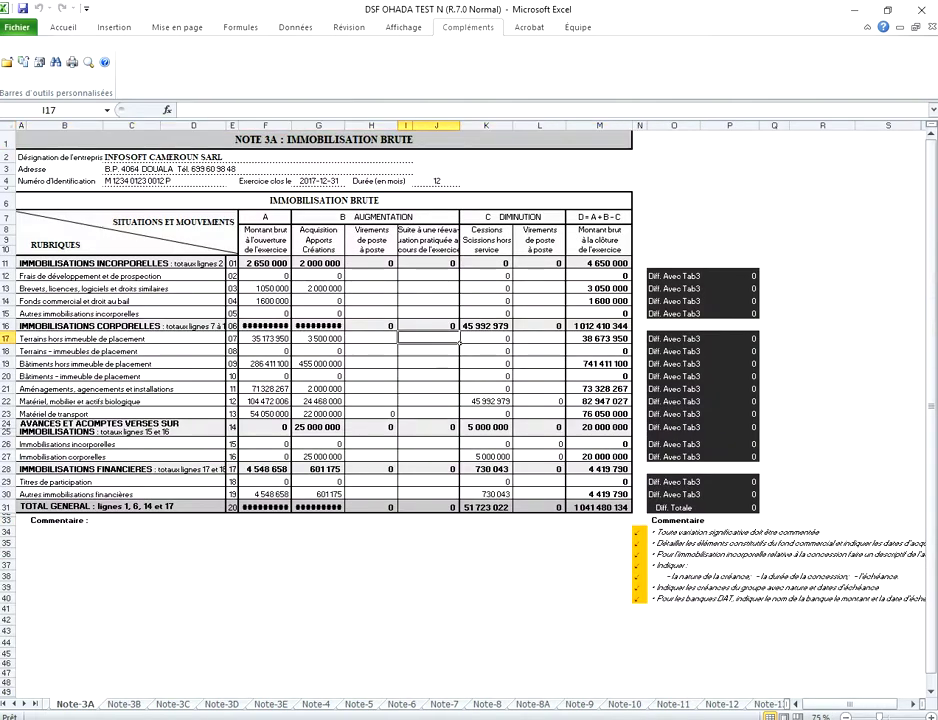
text(3 500 000)
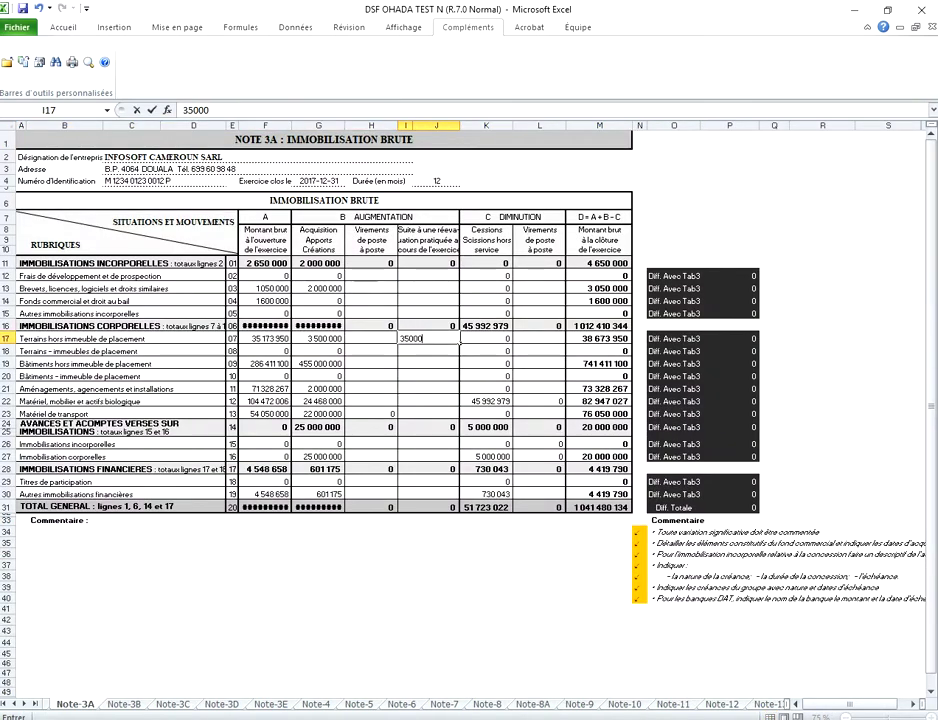
key(Return)
key(Return)
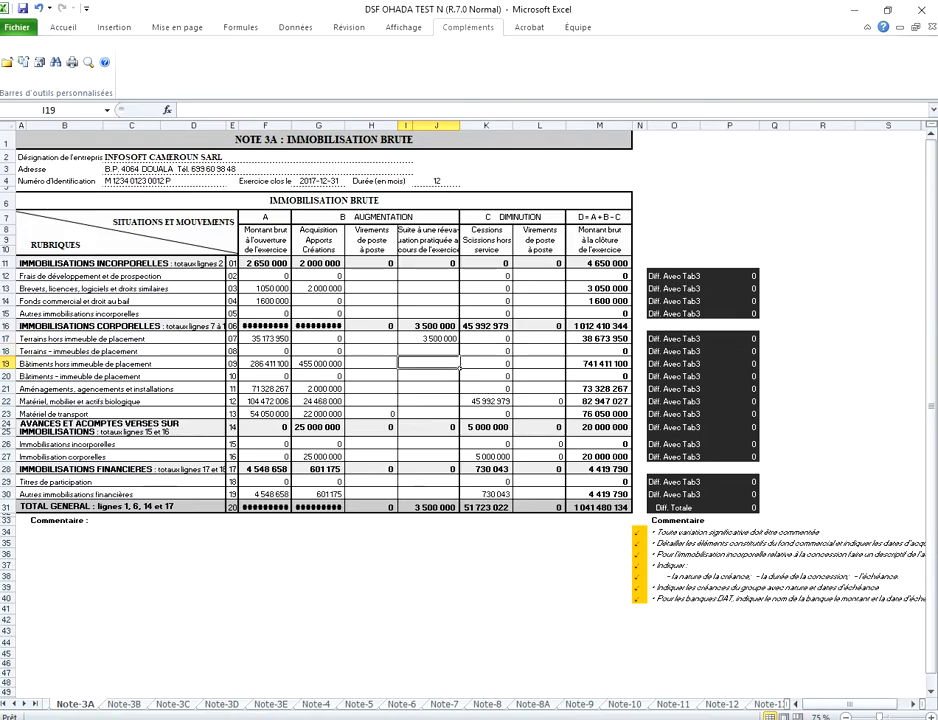
text(20000000)
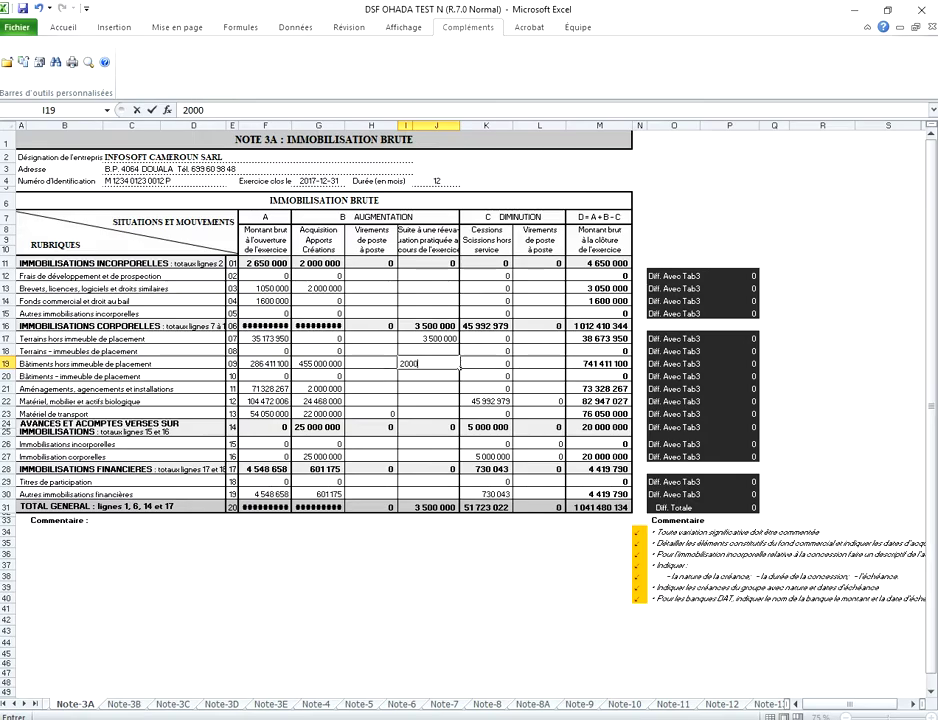
key(Return)
key(Return)
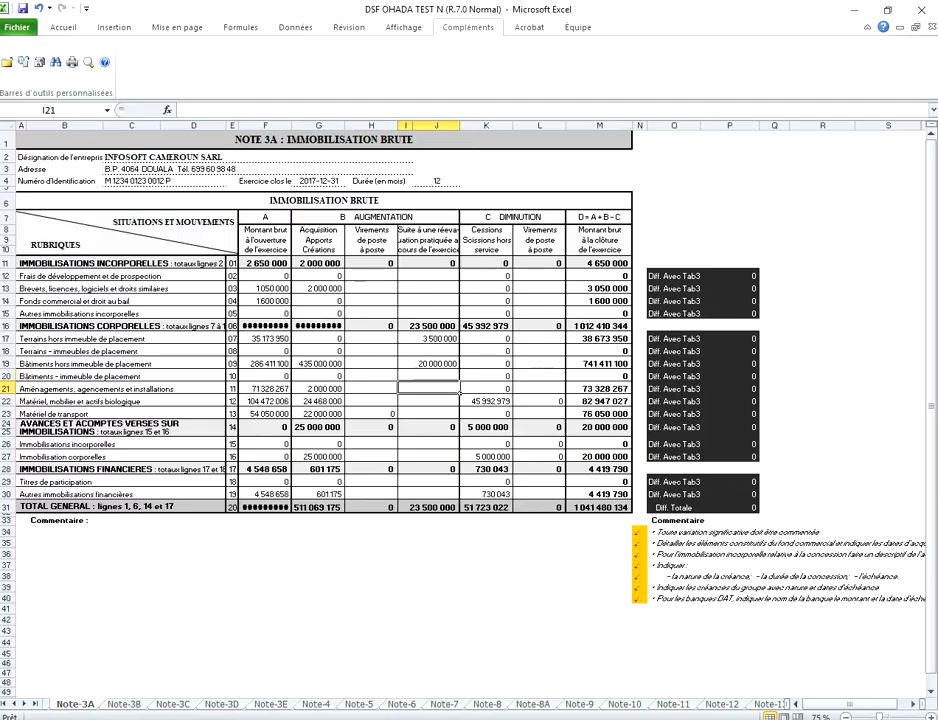
Enter revaluation increases of 2 000 000 for Aménagements, 3 000 000 for Matériel, mobilier et actifs biologiques and 15 000 000 for Matériel de transport.
text(2 000 0)
text(00)
key(Return)
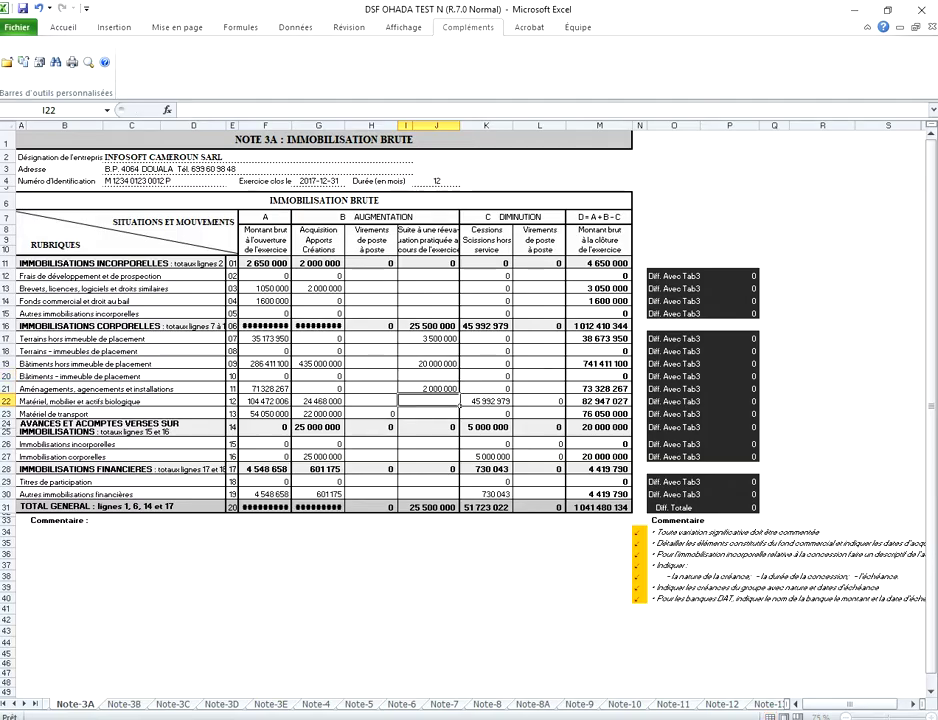
text(3000000)
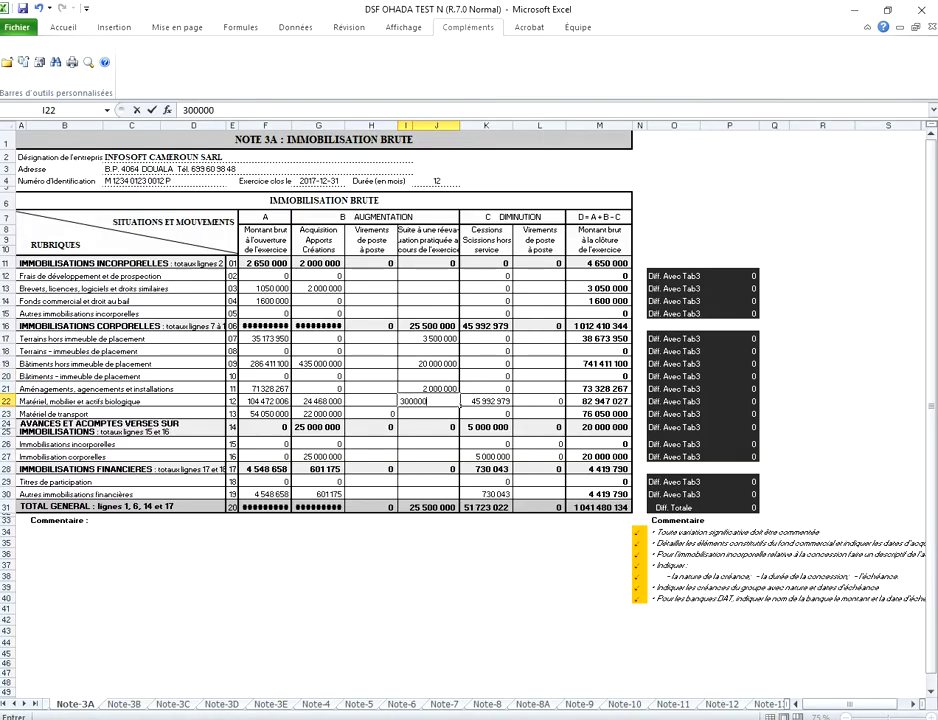
key(Return)
text(000000)
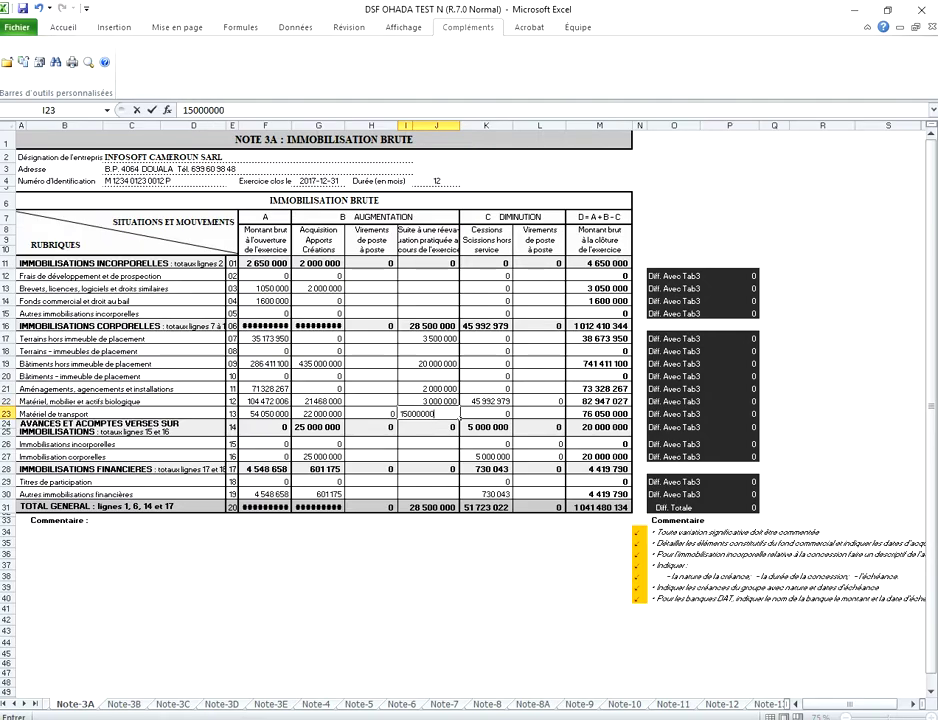
key(Return)
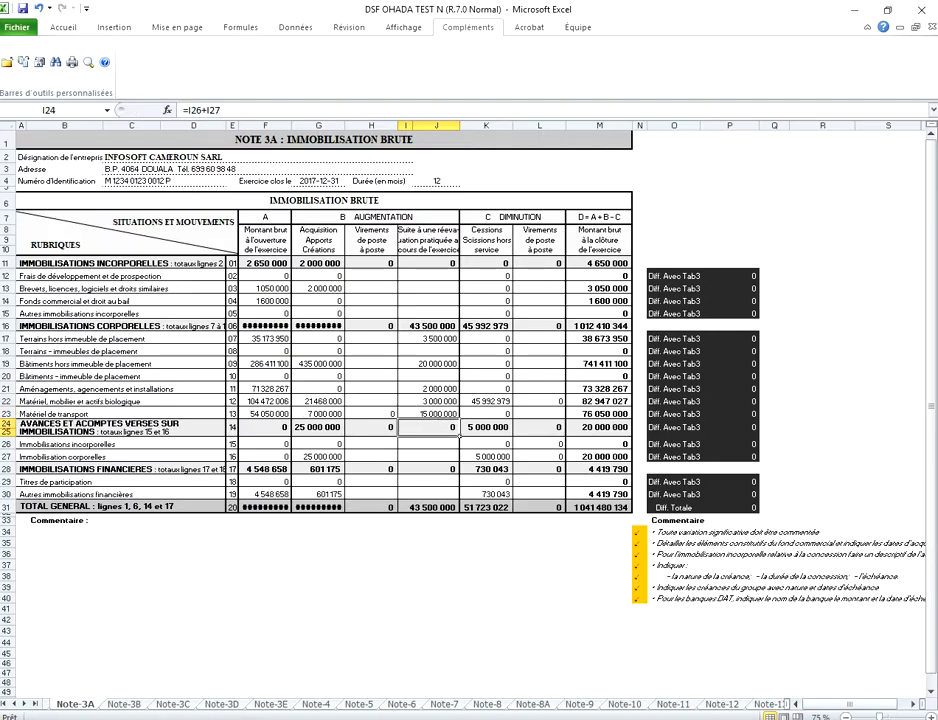
Return to Grille de controle and examine the revaluation, cash flow and conversion difference checks.
click(35, 704)
click(672, 704)
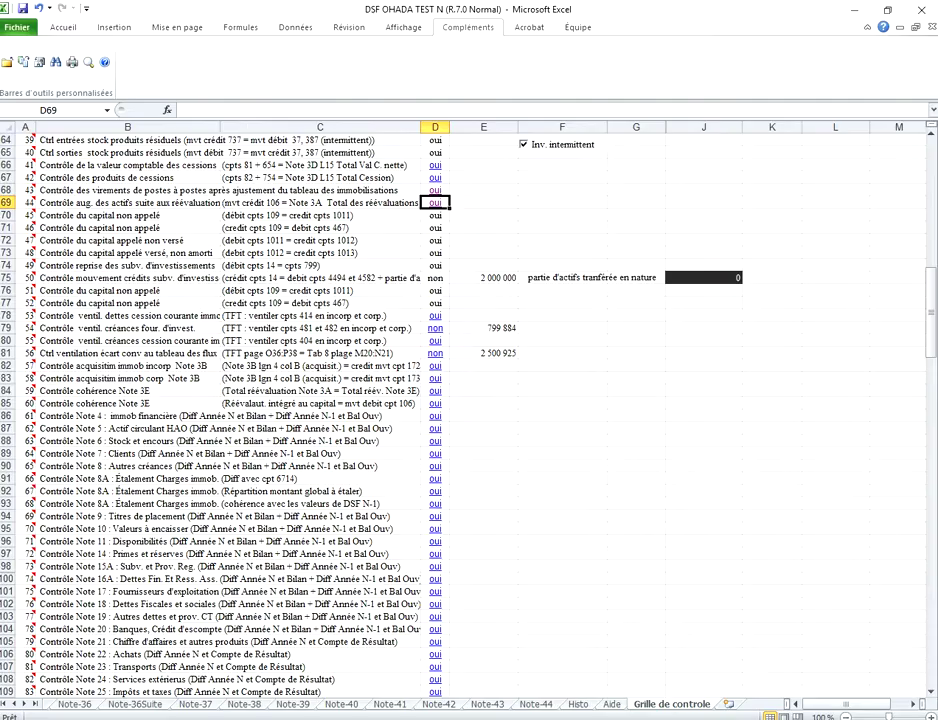
scroll(450, 400, up, 7)
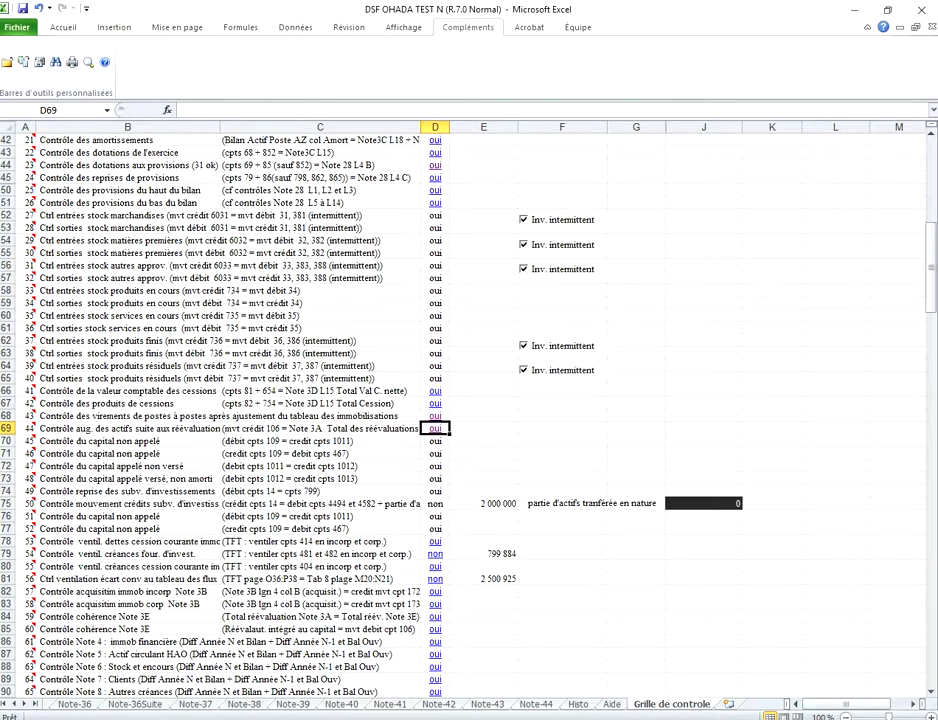
scroll(450, 400, up, 10)
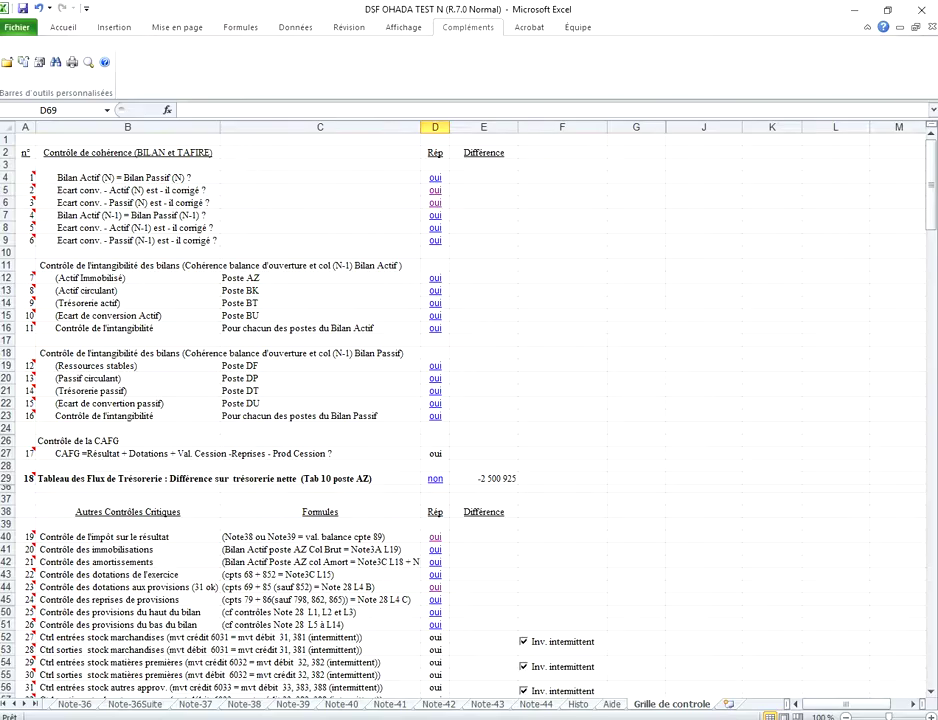
scroll(450, 400, down, 10)
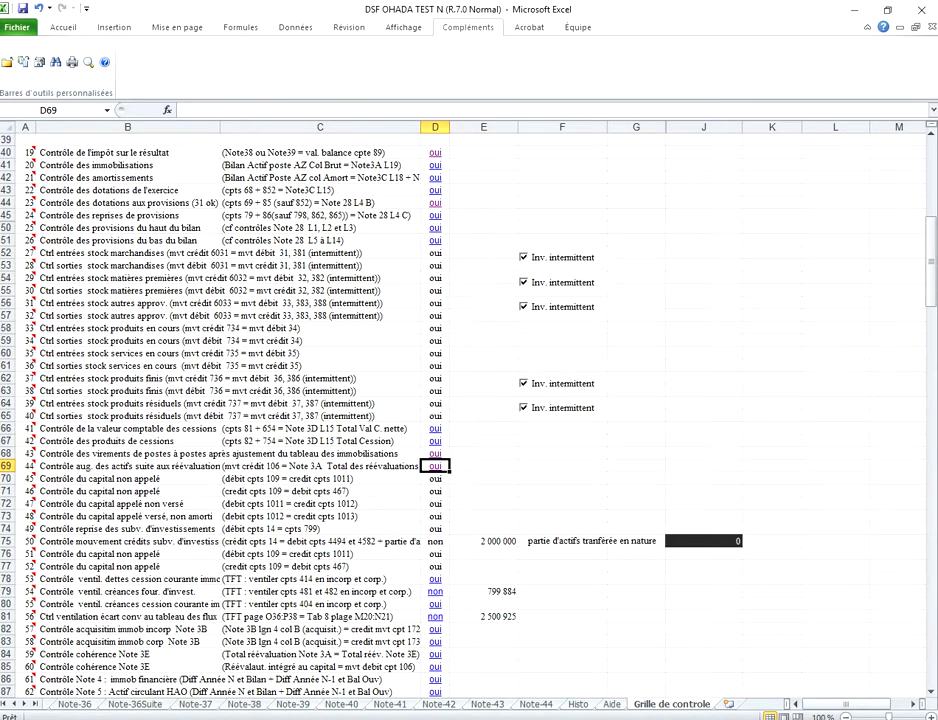
scroll(450, 400, down, 1)
scroll(450, 400, up, 5)
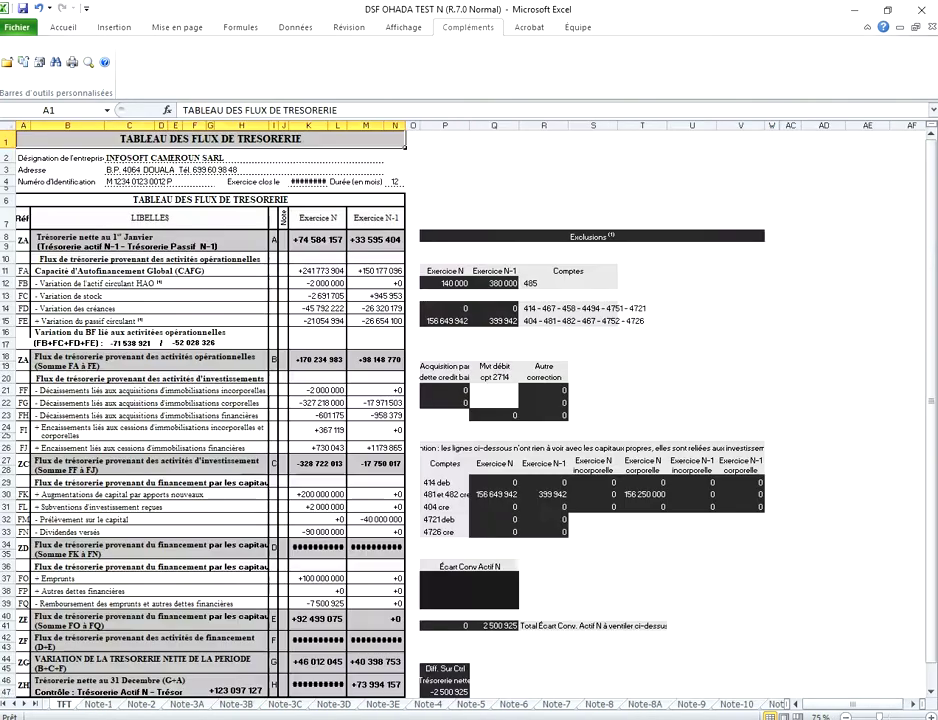
Open the Tableau des Flux de Trésorerie from its failed check and enter a 2 500 925 conversion difference correction for Remboursement des emprunts (FQ).
click(435, 178)
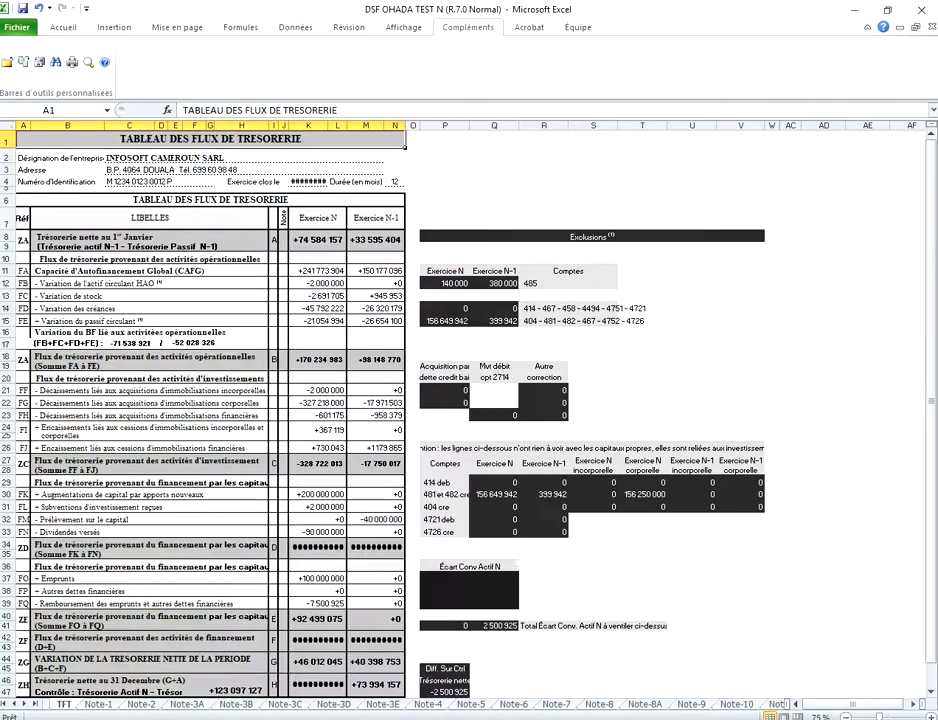
click(494, 603)
text(2 500 )
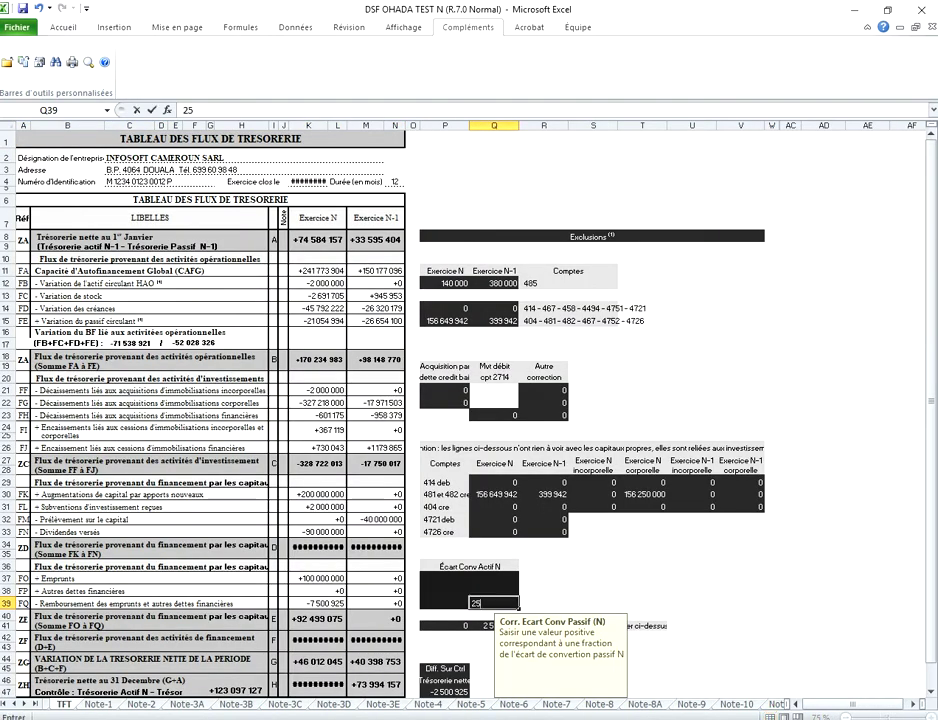
text(925)
key(Return)
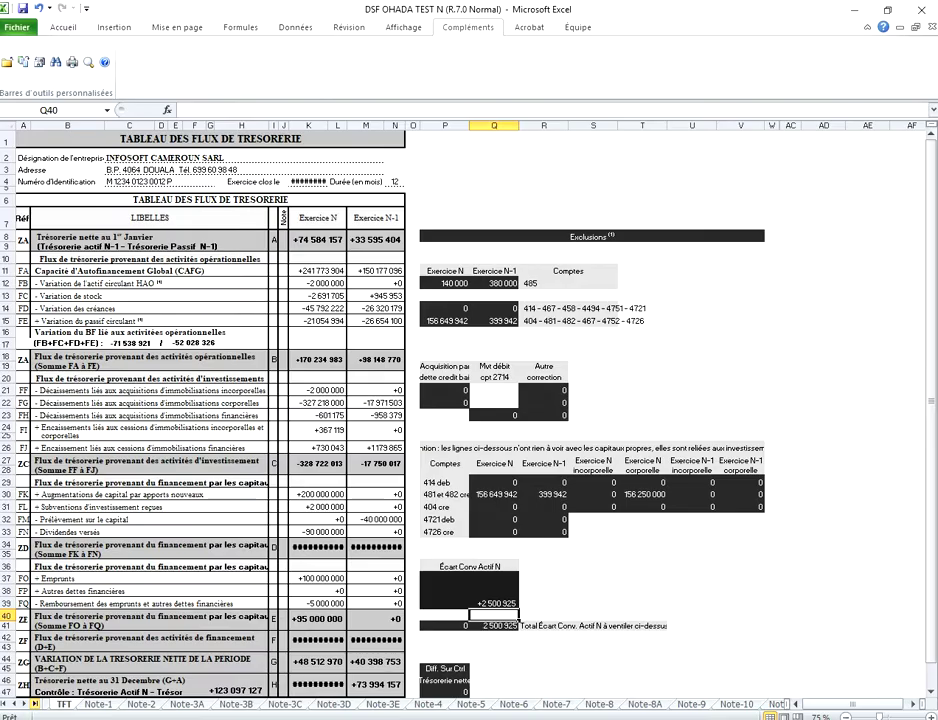
Return to Grille de controle and enter 2 000 000 as the part of assets transferred in kind for the investment subsidy check.
click(35, 704)
click(672, 704)
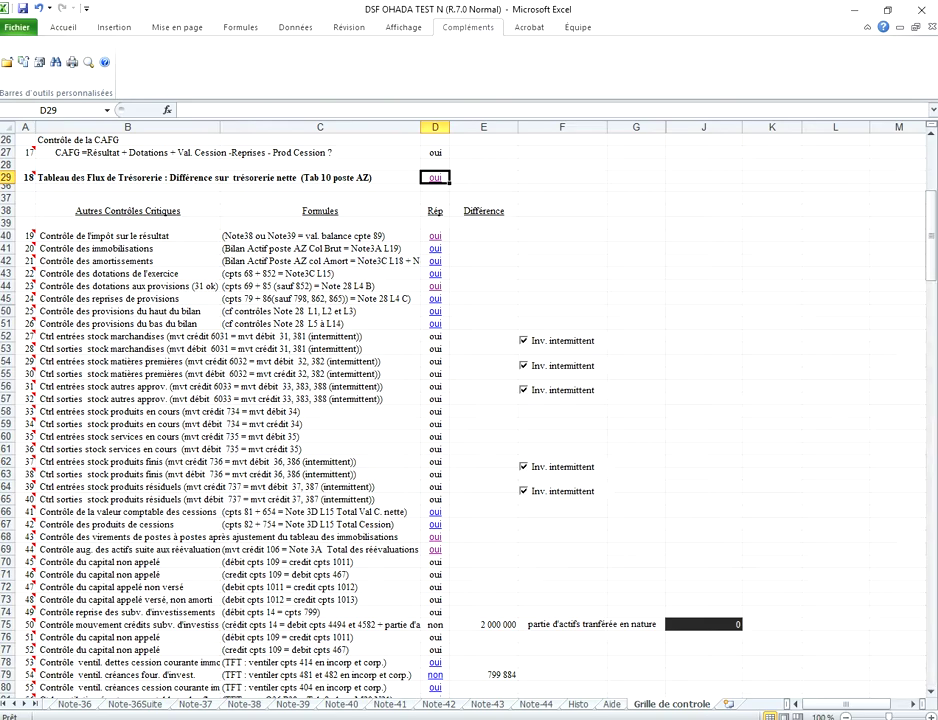
scroll(470, 410, down, 1)
click(704, 586)
text(20000)
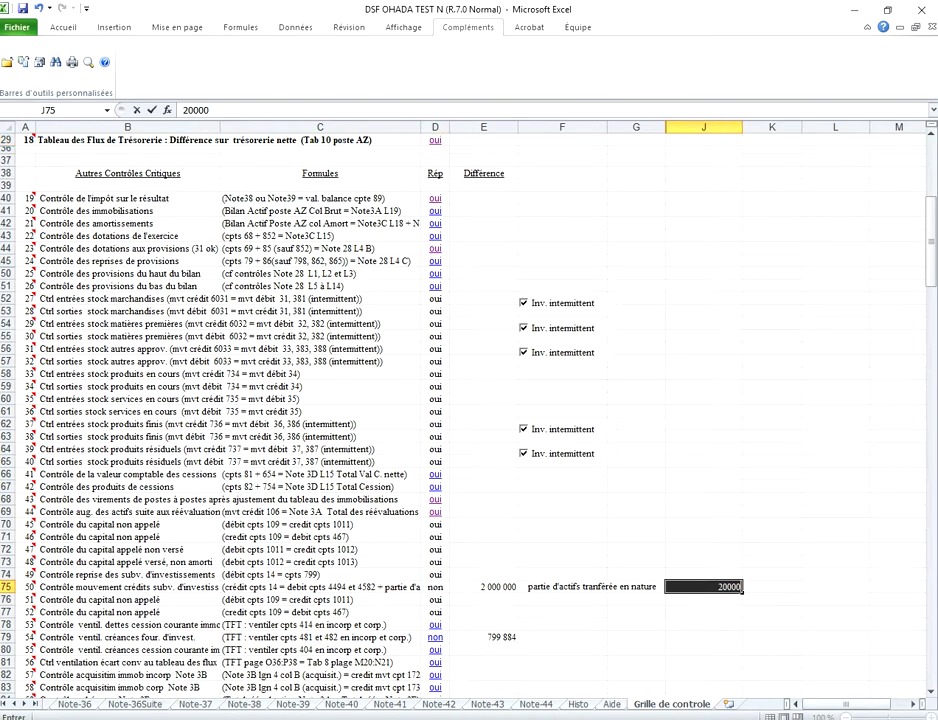
key(Return)
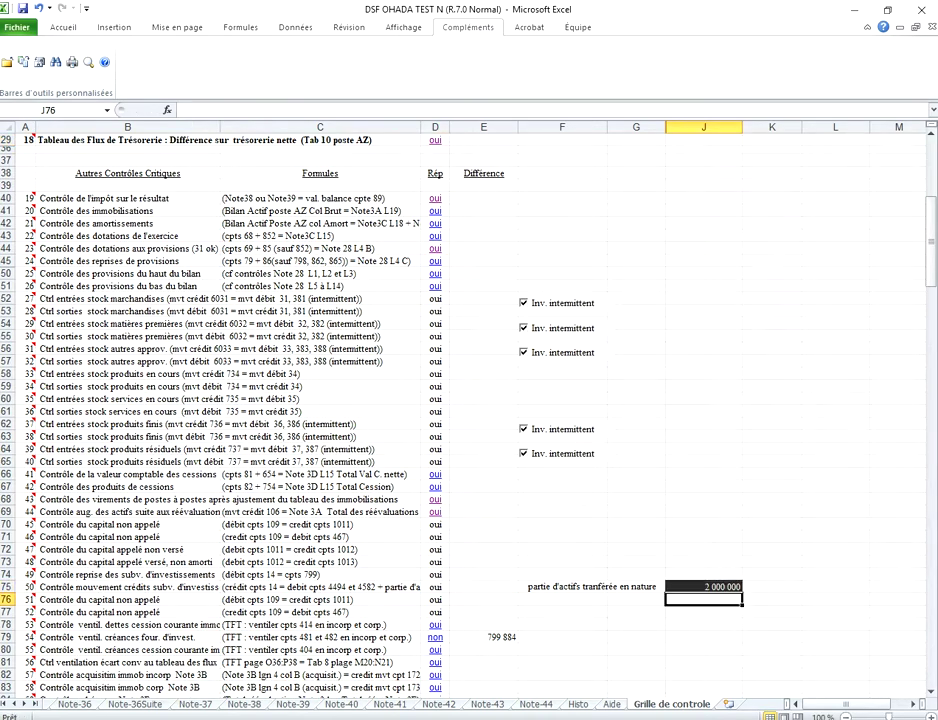
In the Tableau des Flux de Trésorerie, link the 481 et 482 corporelle allocations to their account balances, N to Q30 and N-1 to R30.
click(435, 662)
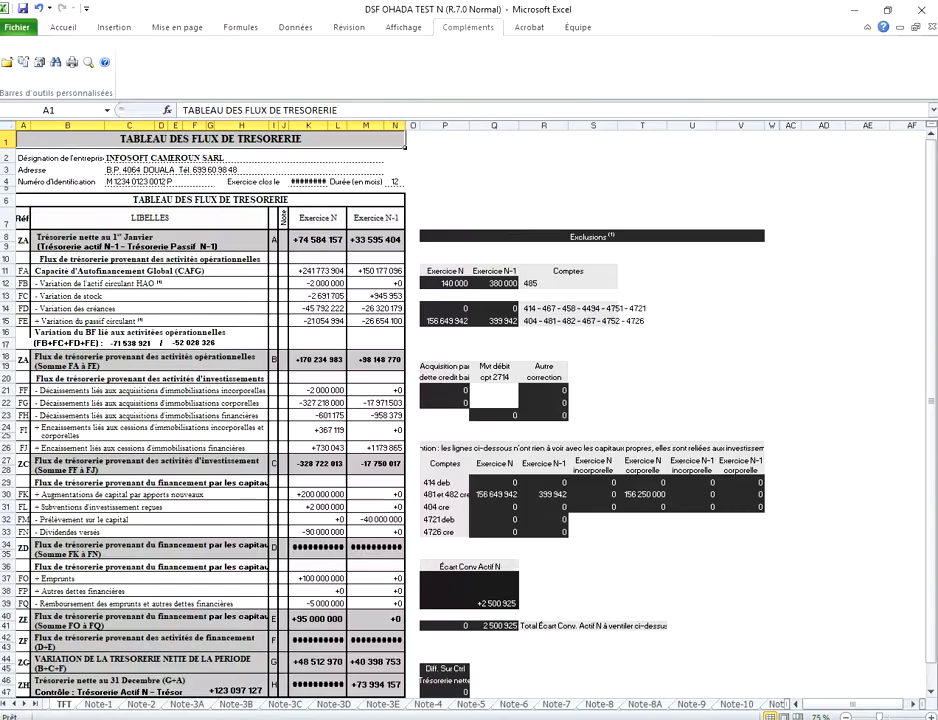
click(642, 494)
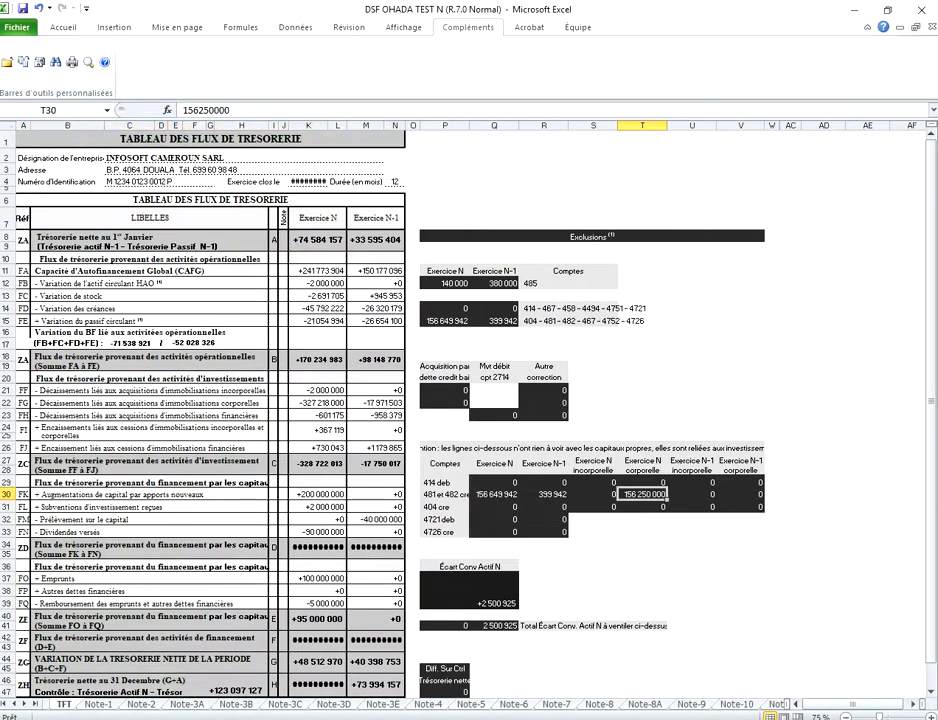
text(=Q30)
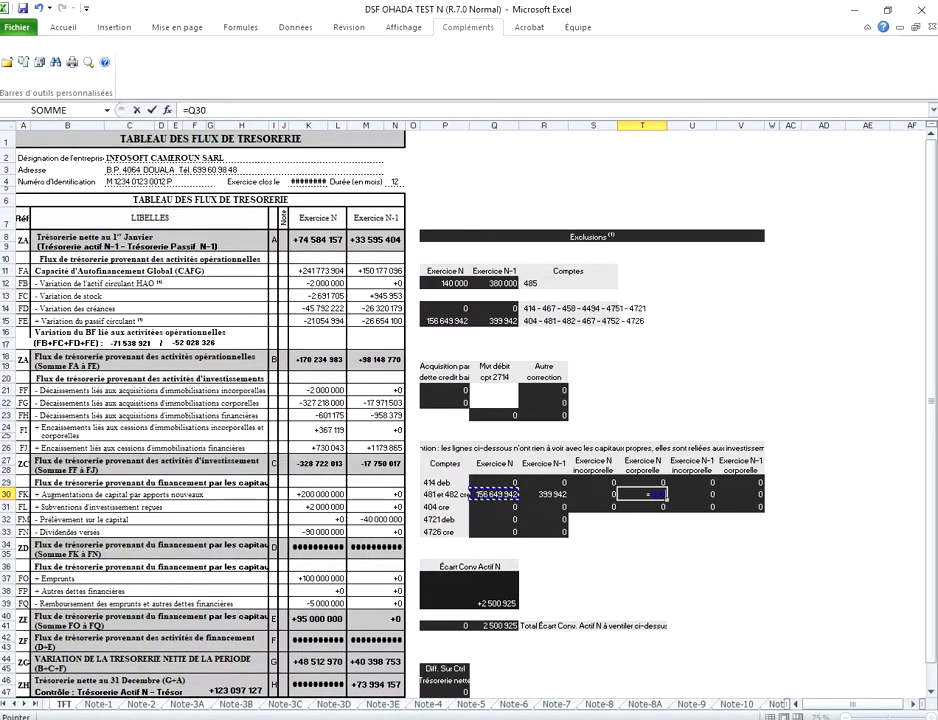
key(Return)
click(741, 494)
text(=)
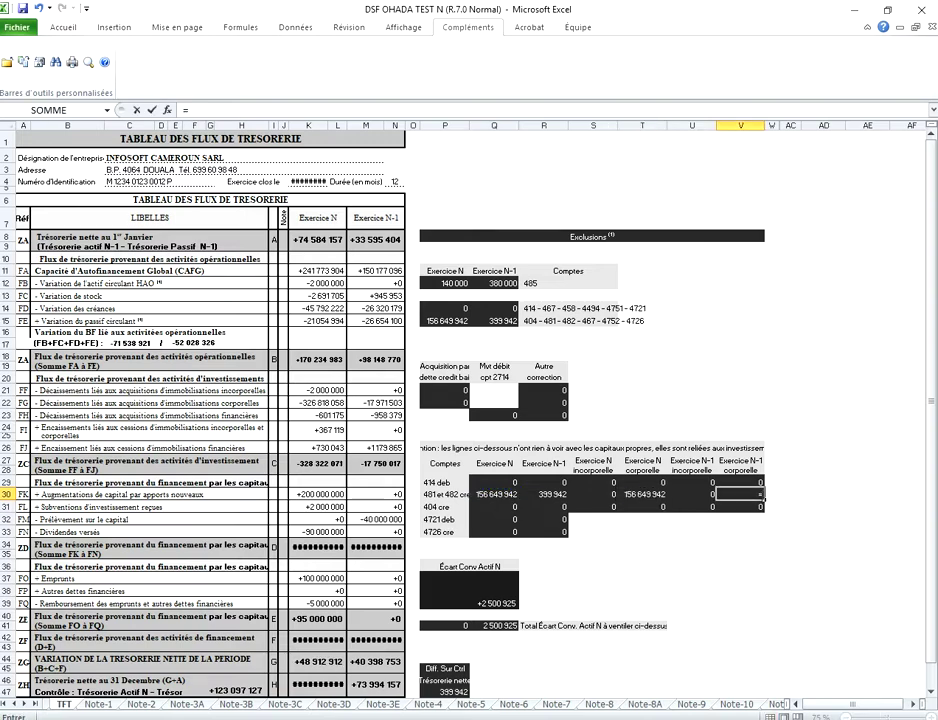
click(544, 494)
key(Return)
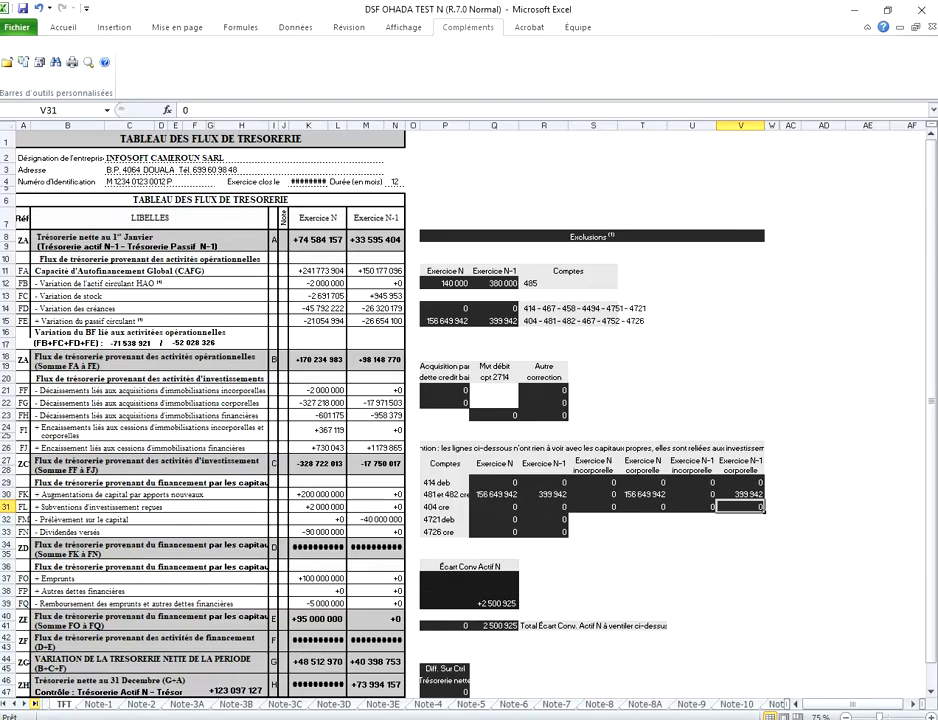
Return to Grille de controle and examine the coherence, ventilation and manual entry checks.
click(36, 704)
click(673, 704)
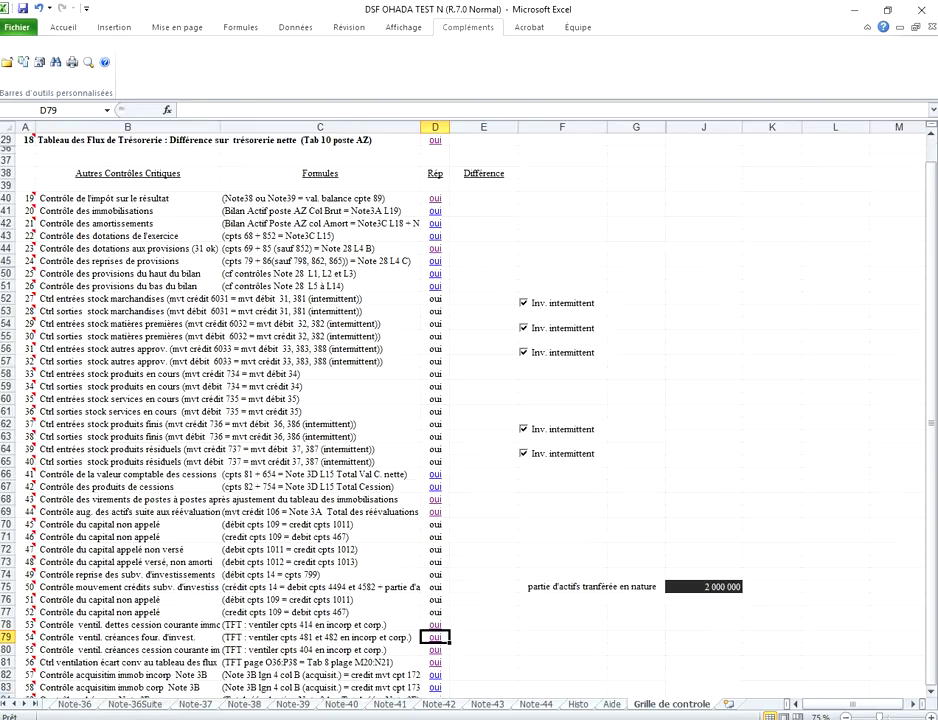
scroll(340, 400, up, 7)
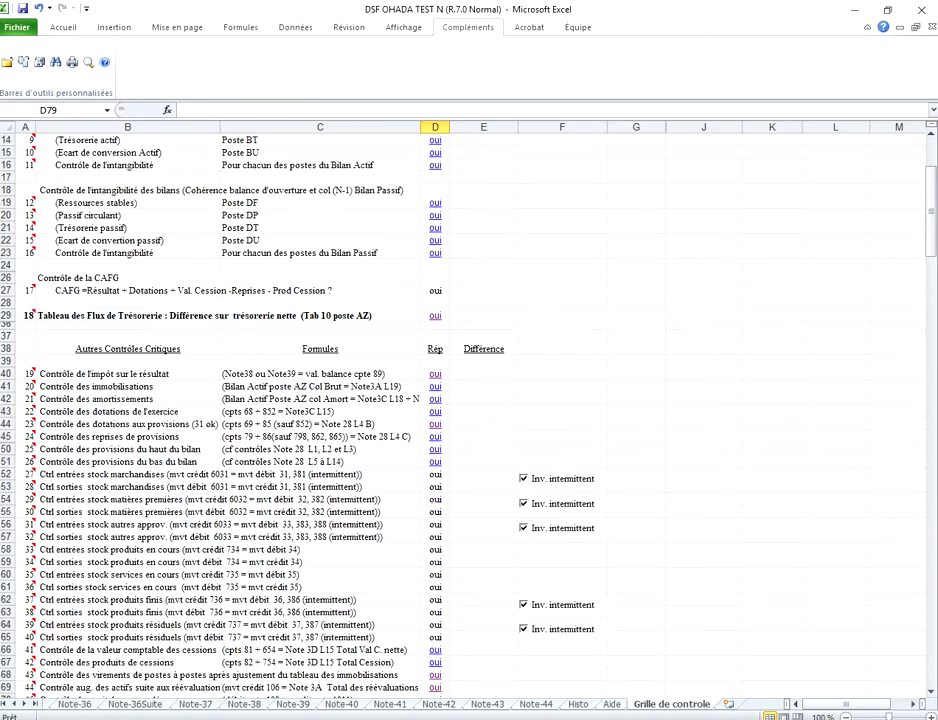
scroll(340, 400, down, 12)
scroll(340, 400, down, 20)
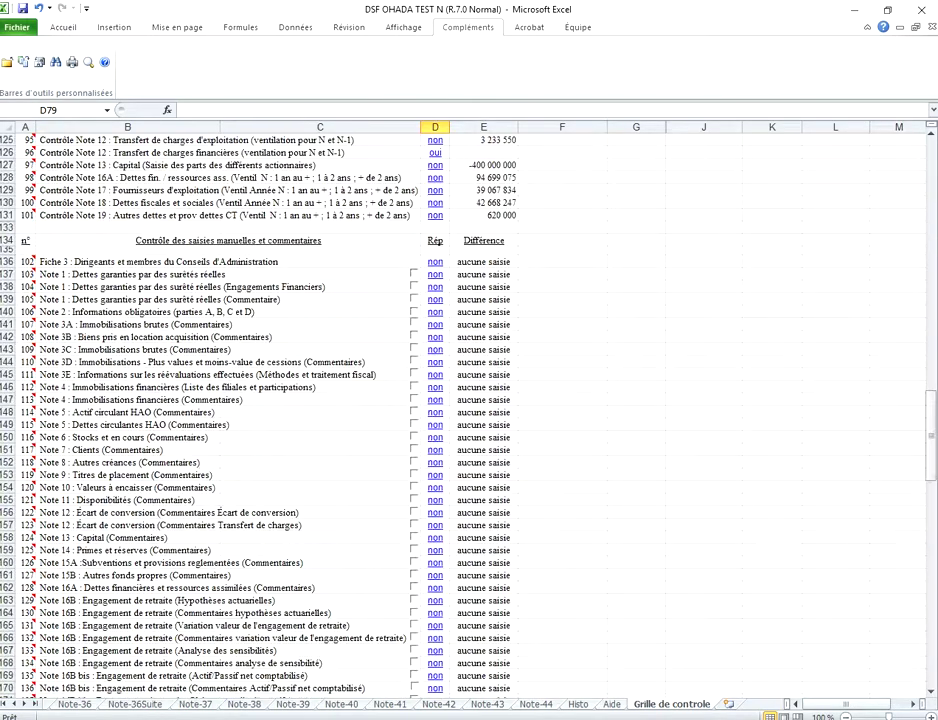
scroll(340, 400, up, 3)
scroll(340, 400, up, 3)
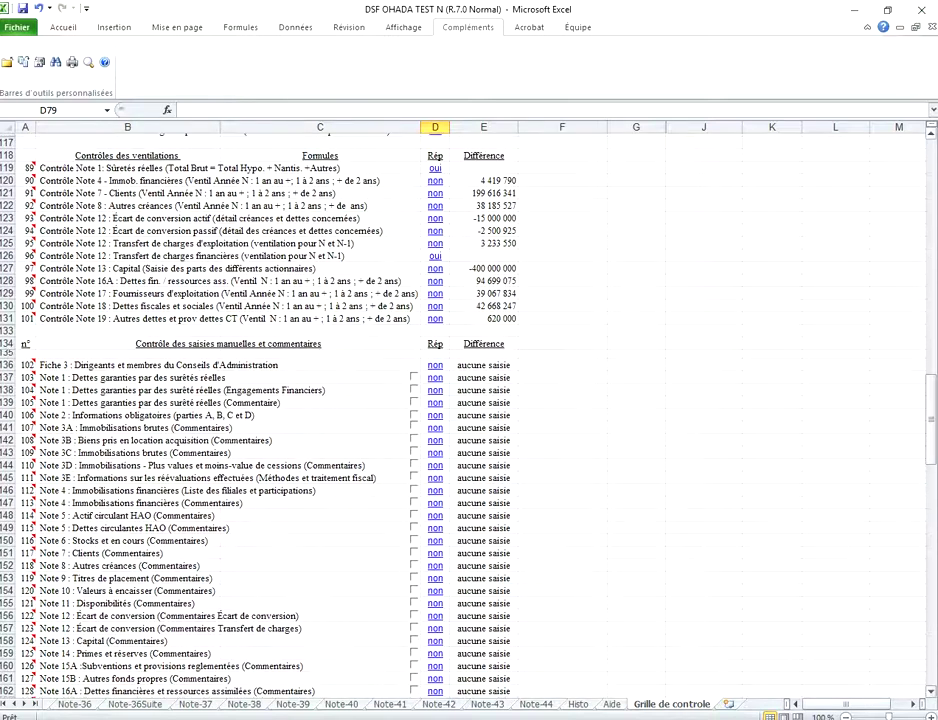
scroll(340, 400, up, 5)
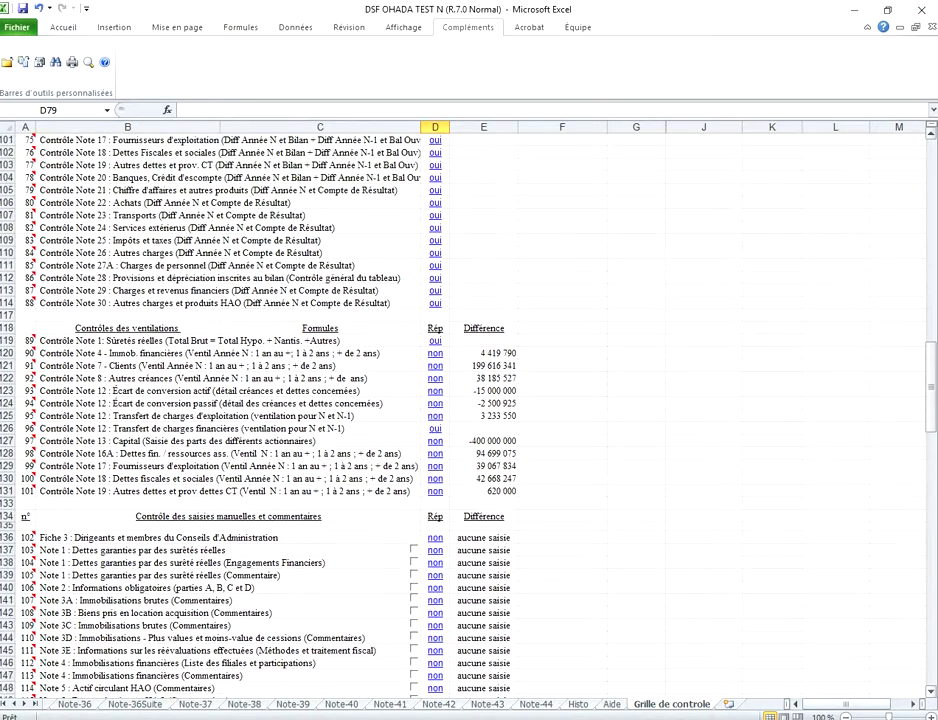
Follow the failed Note 4 ventilation check, allocate all financial assets to one year or less, and return to Grille de controle.
click(435, 440)
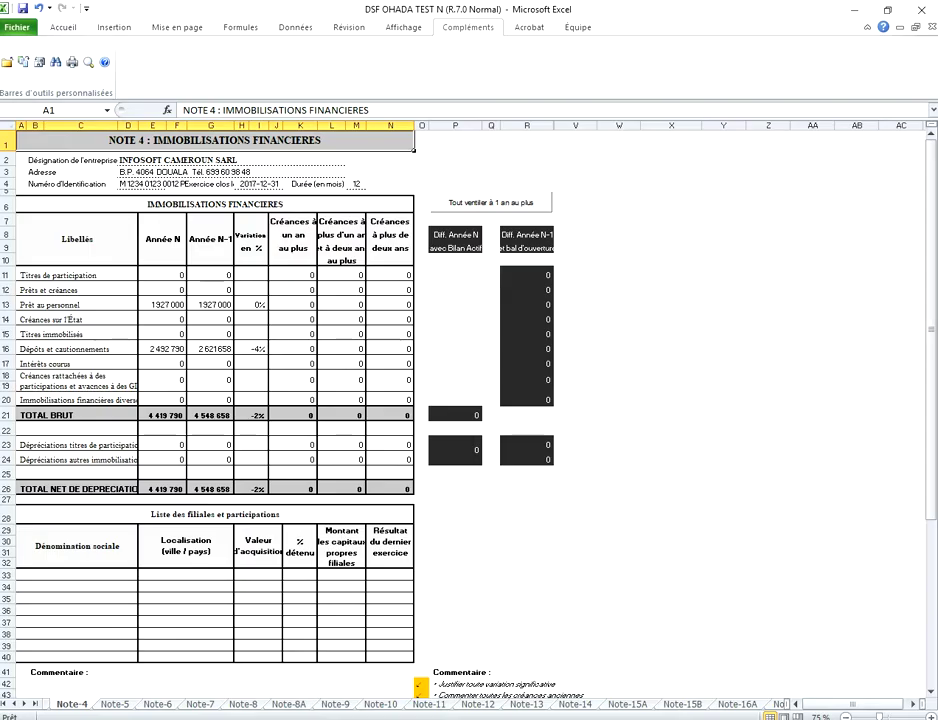
click(491, 202)
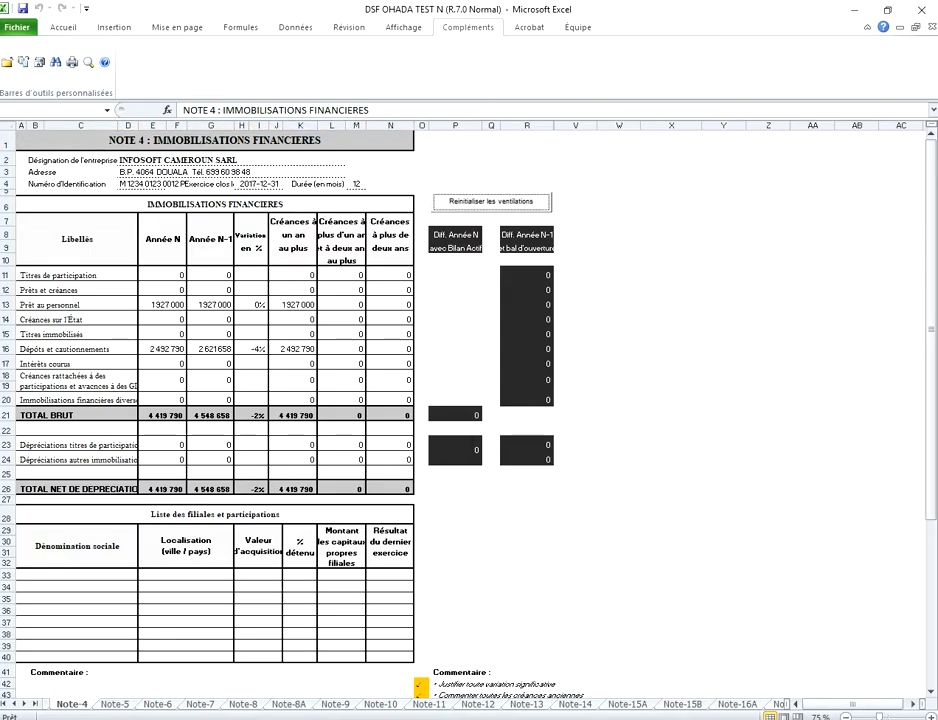
click(35, 704)
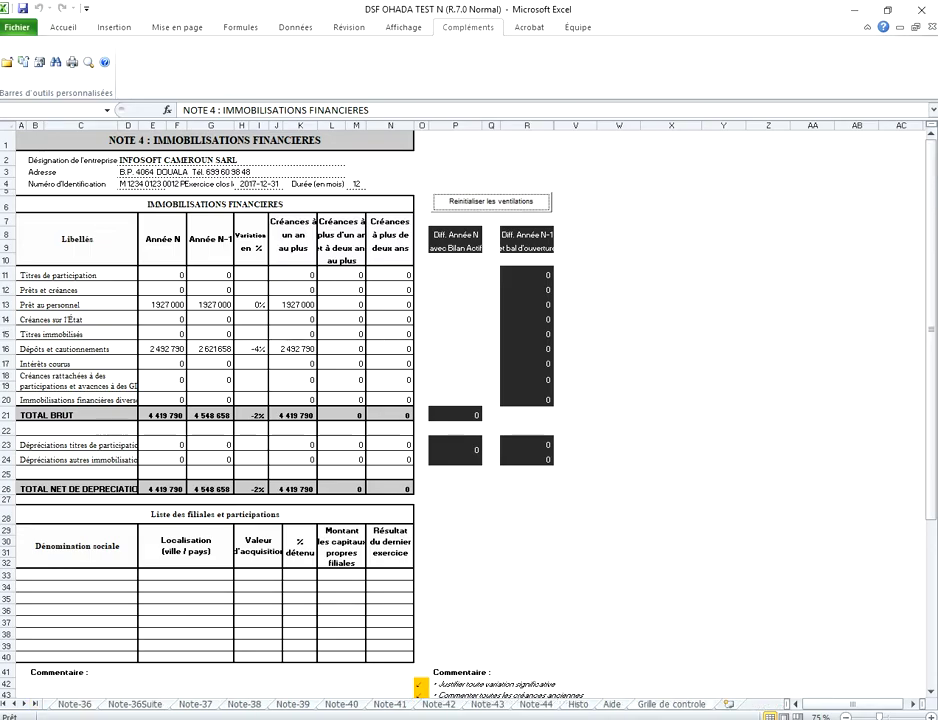
click(671, 704)
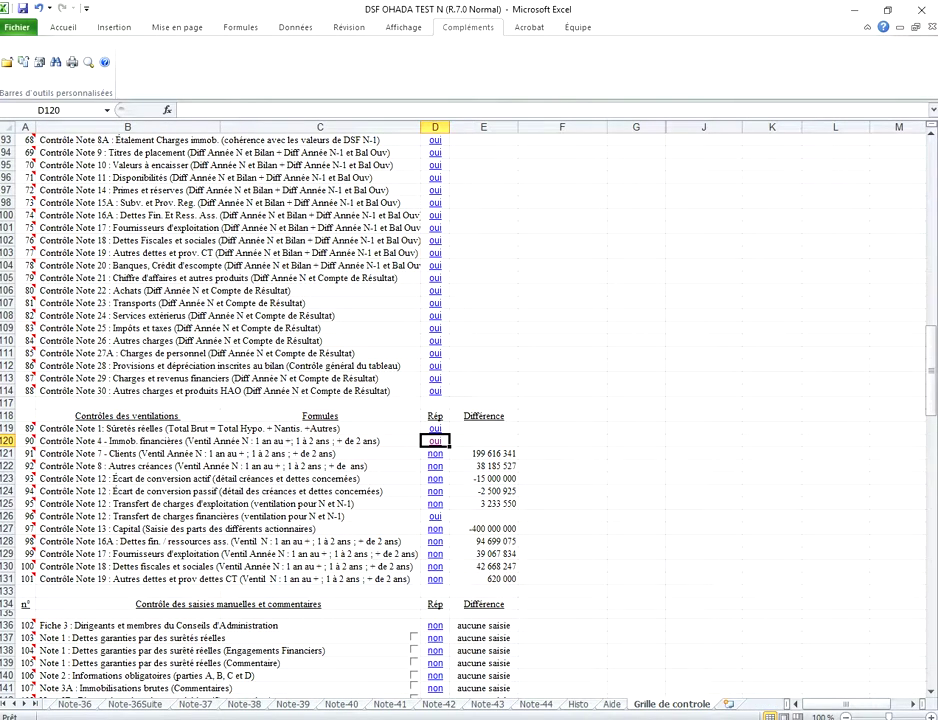
Recheck the control grid up to its balance sheet coherence checks and review the Balance, Bilan, Compte de Resultat and TFT sheets.
scroll(470, 410, up, 8)
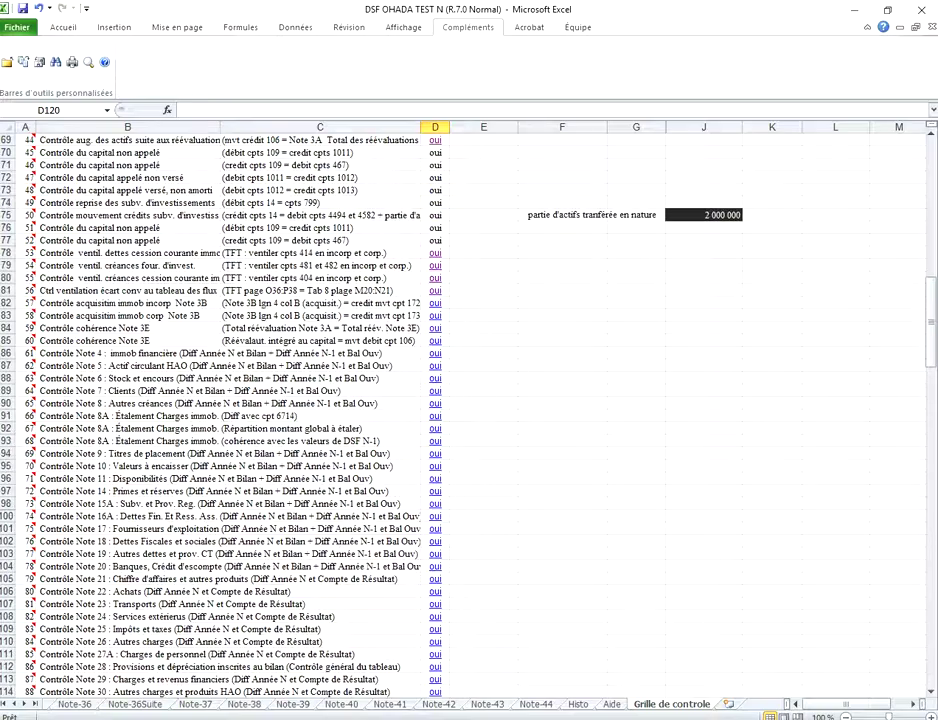
scroll(470, 410, up, 18)
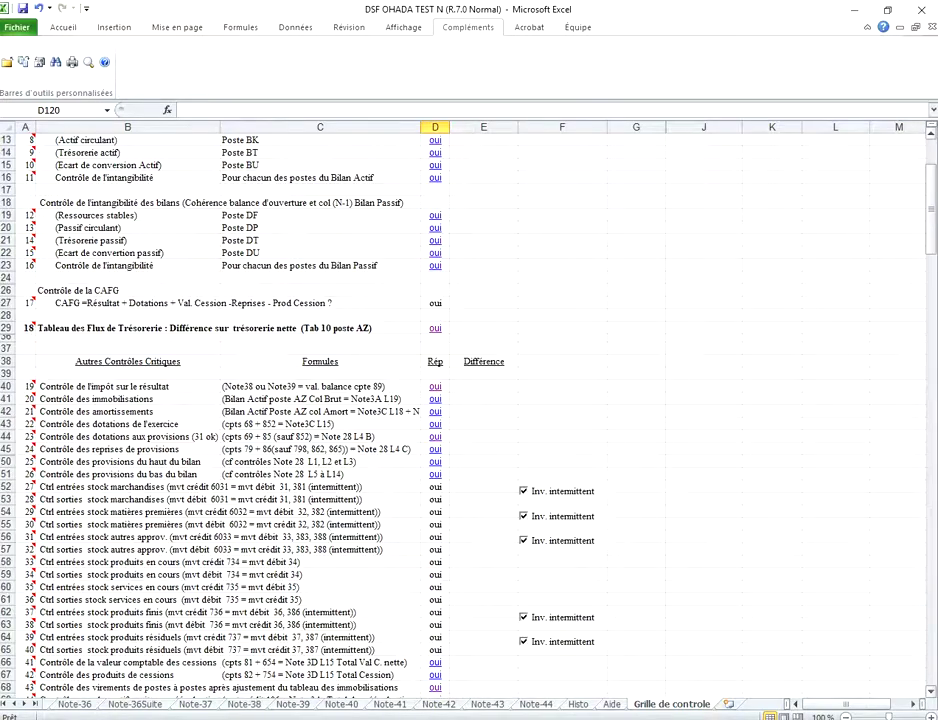
click(8, 704)
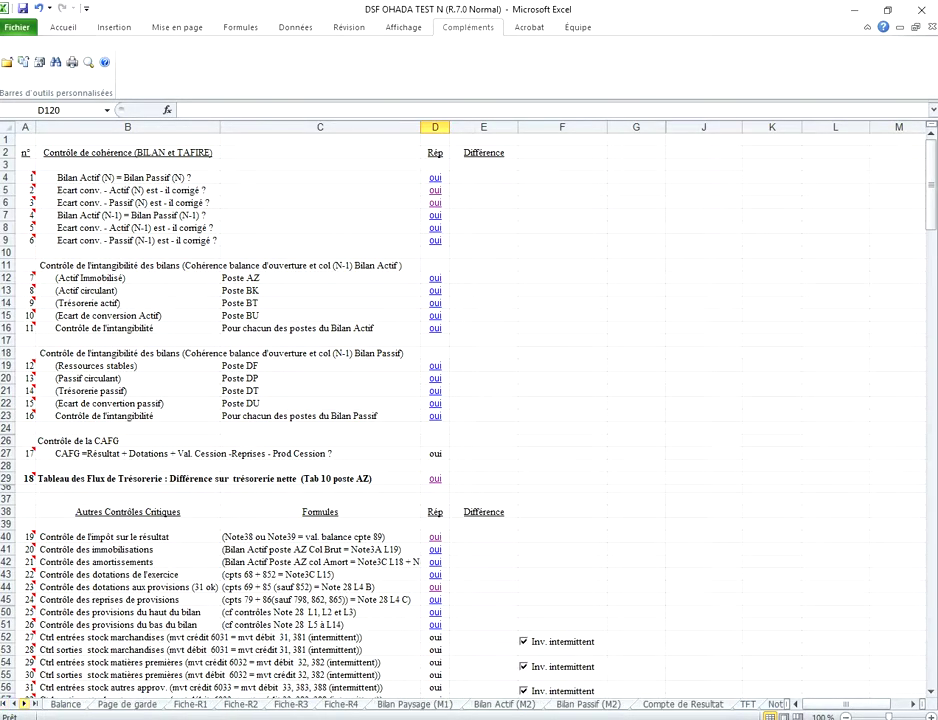
click(66, 704)
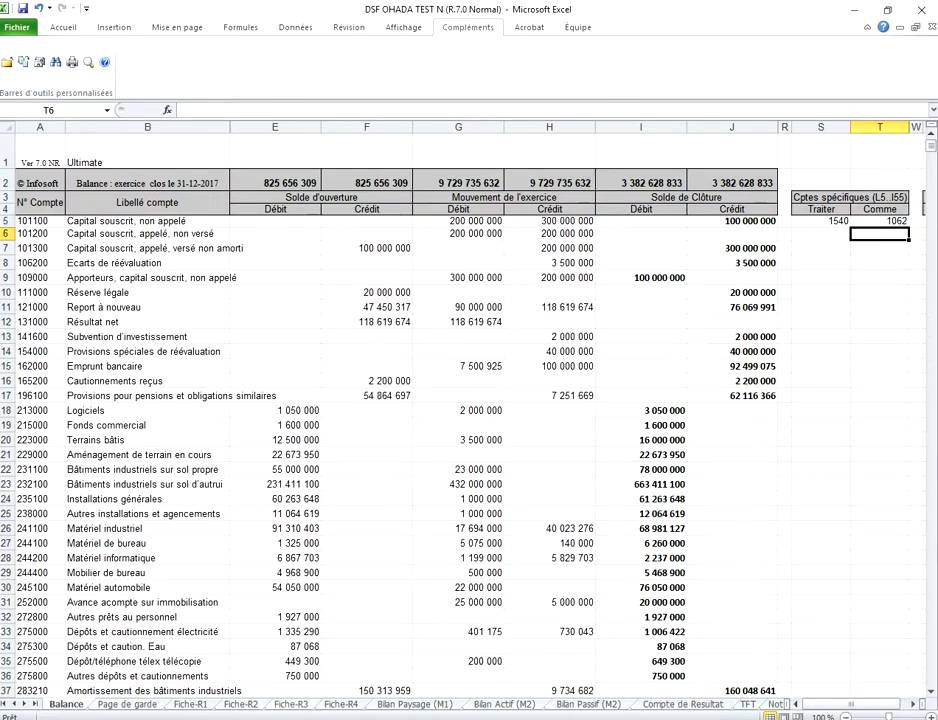
click(340, 704)
key(ctrl+Page_Down)
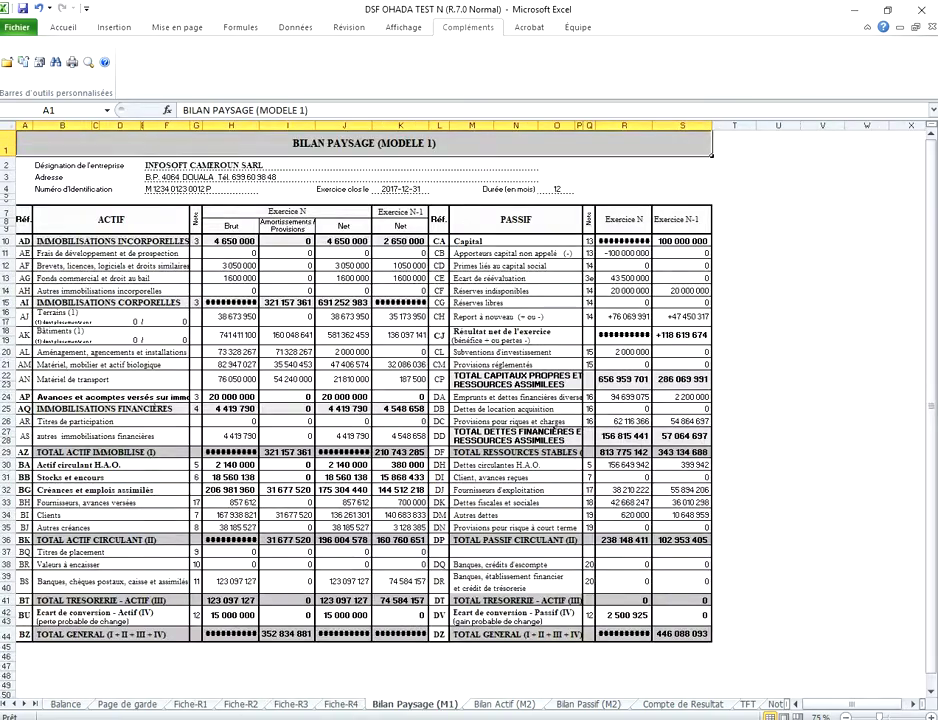
key(ctrl+Page_Down)
key(ctrl+Page_Down)
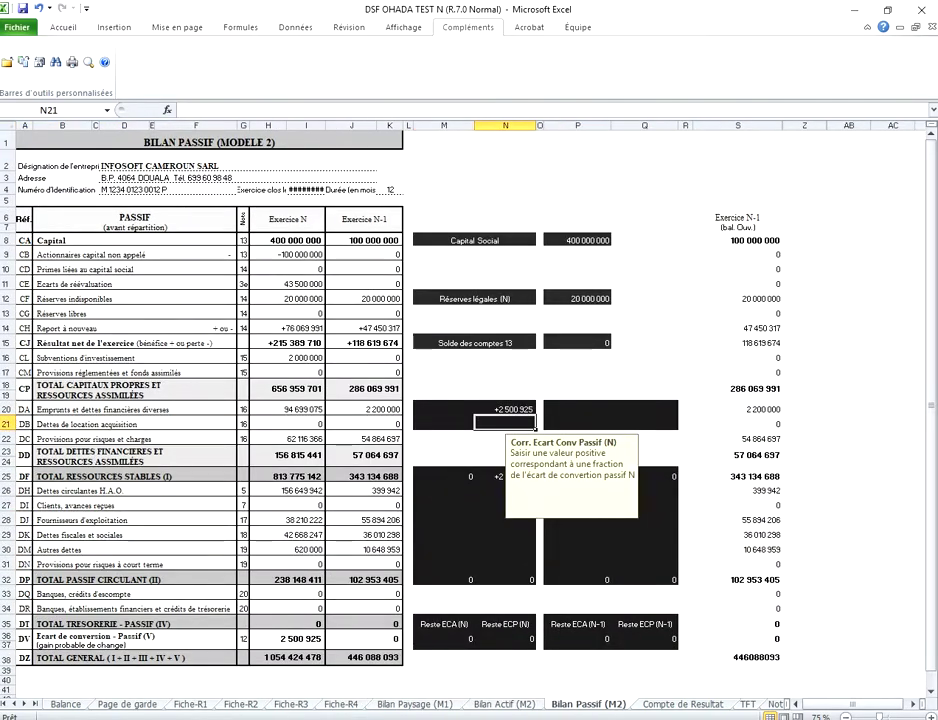
key(ctrl+Page_Down)
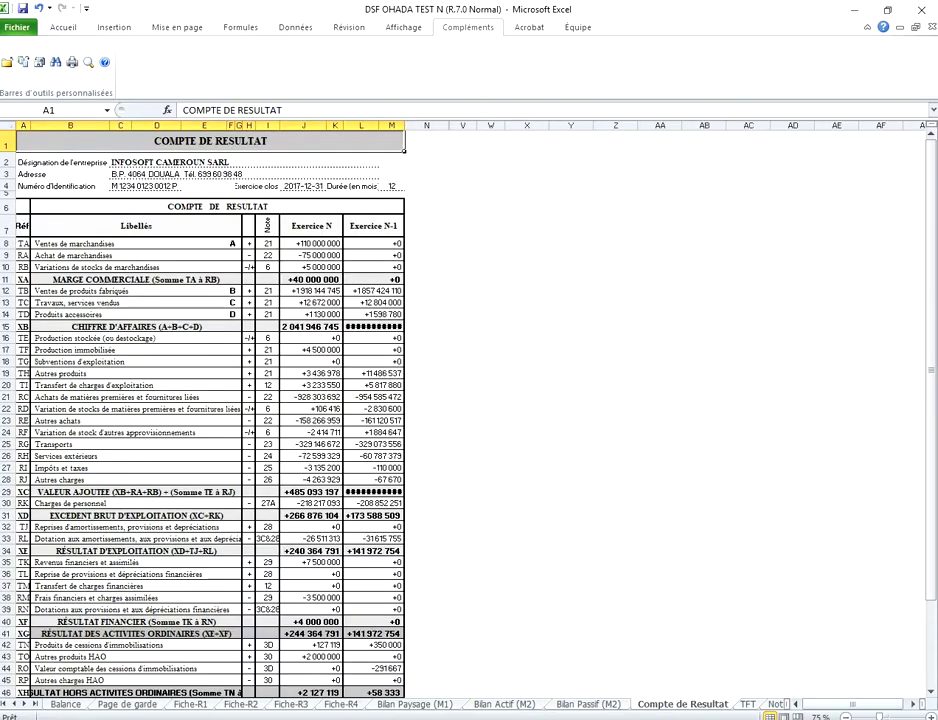
key(ctrl+Page_Down)
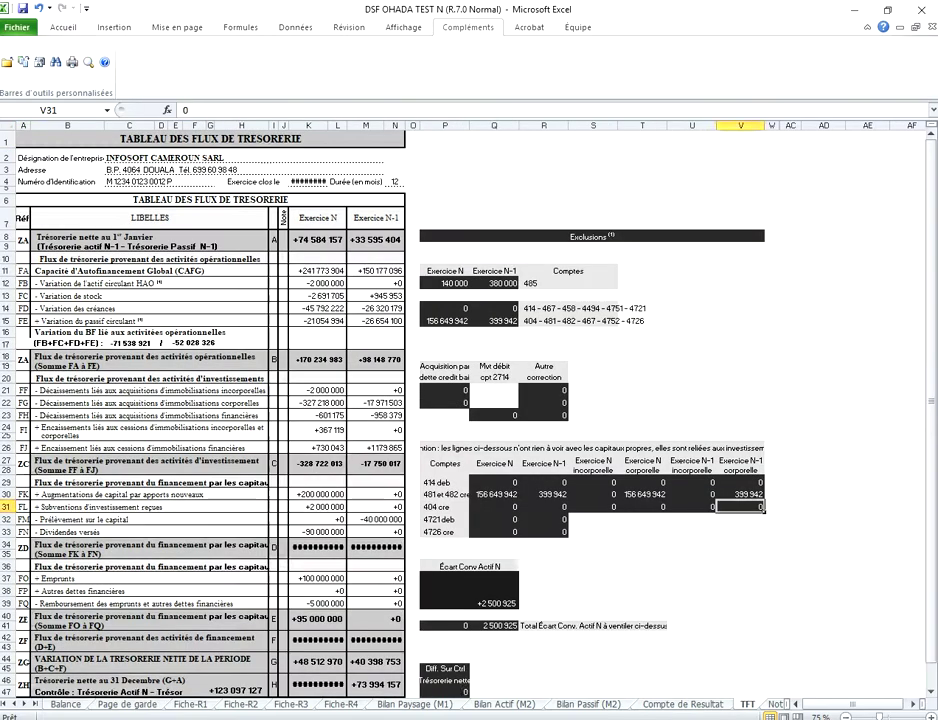